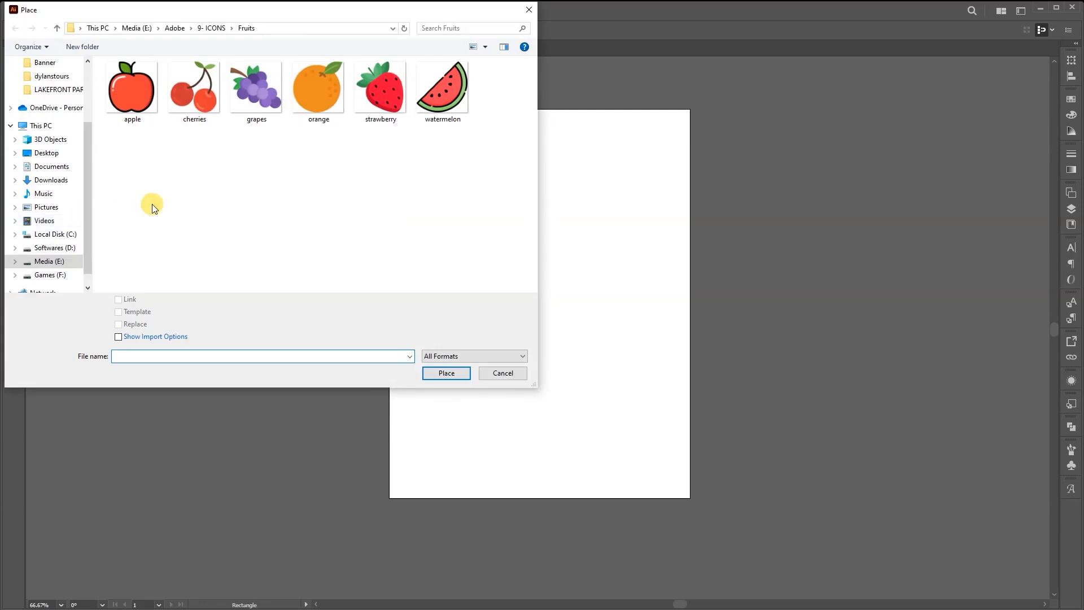
Step: Place the apple, cherries, grapes, orange, strawberry and watermelon images from the Fruits folder onto the artboard as linked files
drag(472, 147, 134, 70)
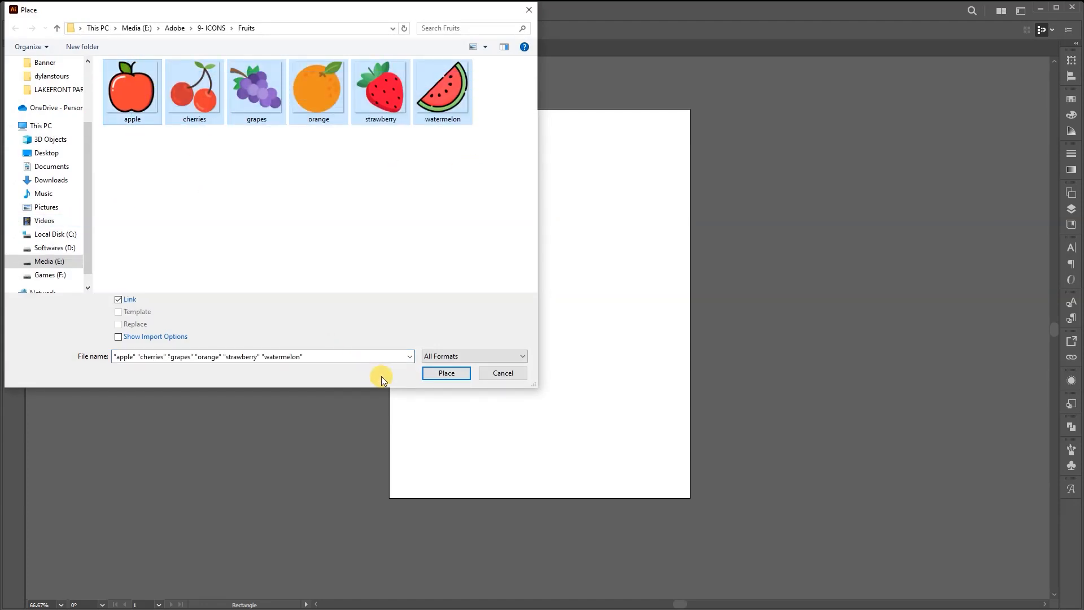
click(446, 373)
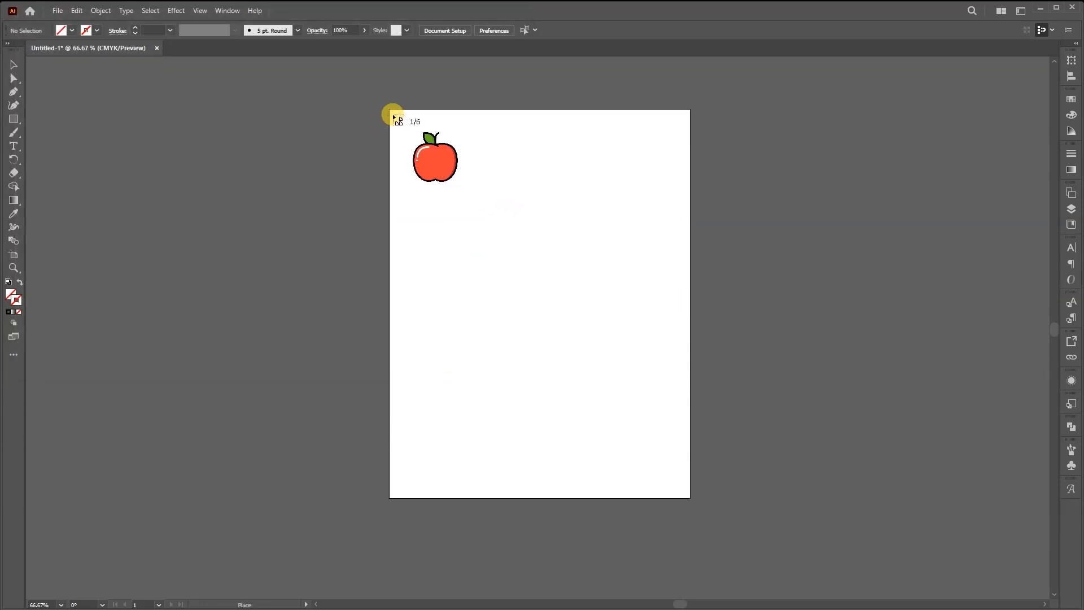
click(424, 121)
click(424, 123)
click(424, 125)
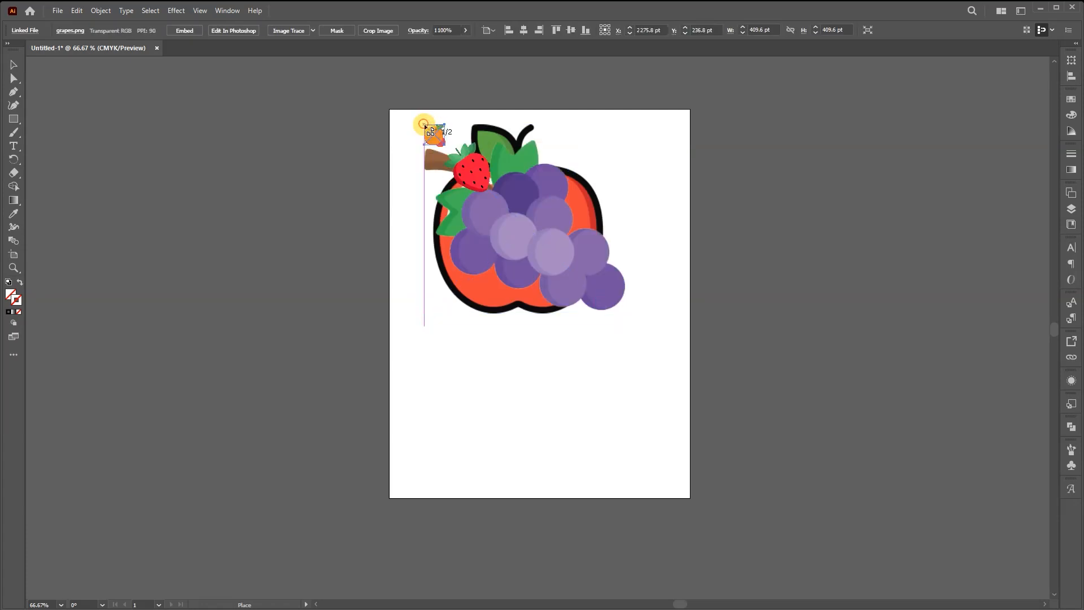
click(425, 125)
click(425, 125)
key(m)
click(424, 125)
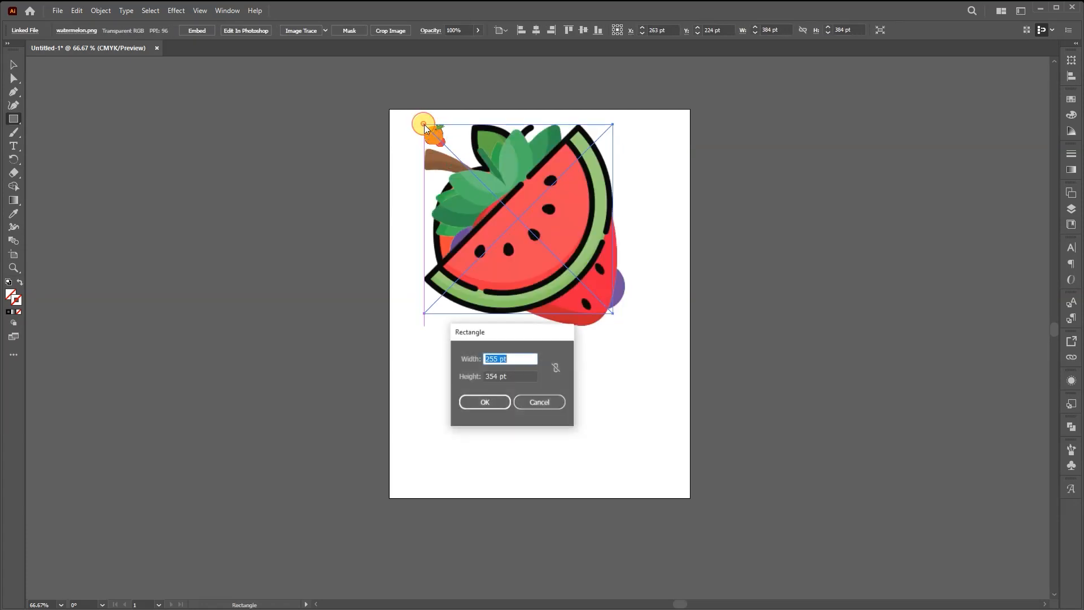
click(541, 402)
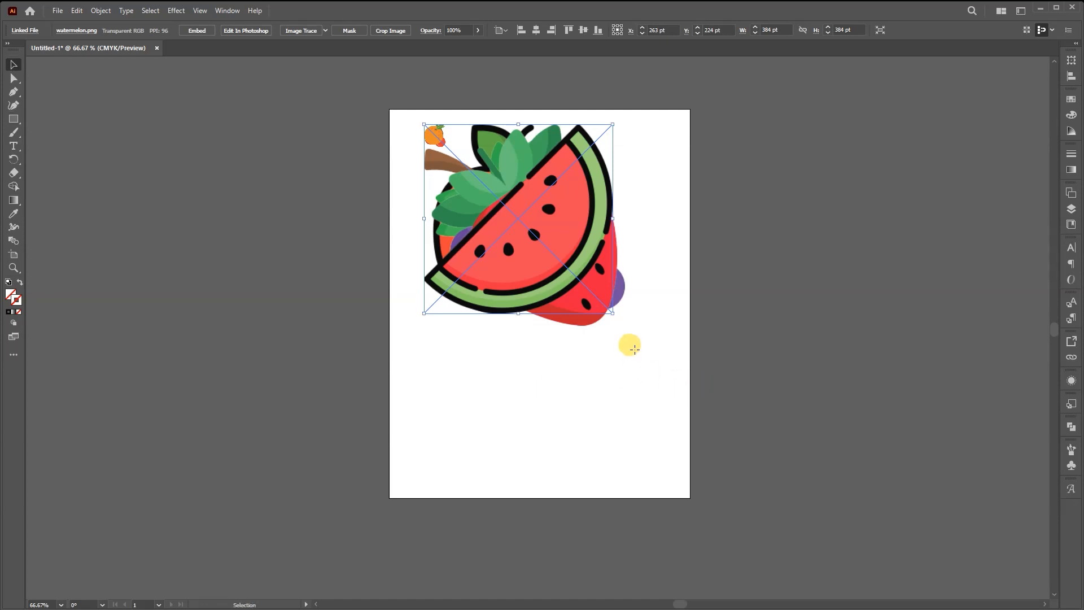
Step: Shrink the large fruit images to about 46 pt and spread the overlapping fruits into a row near the artboard's upper edge
drag(656, 364, 520, 212)
drag(622, 327, 432, 133)
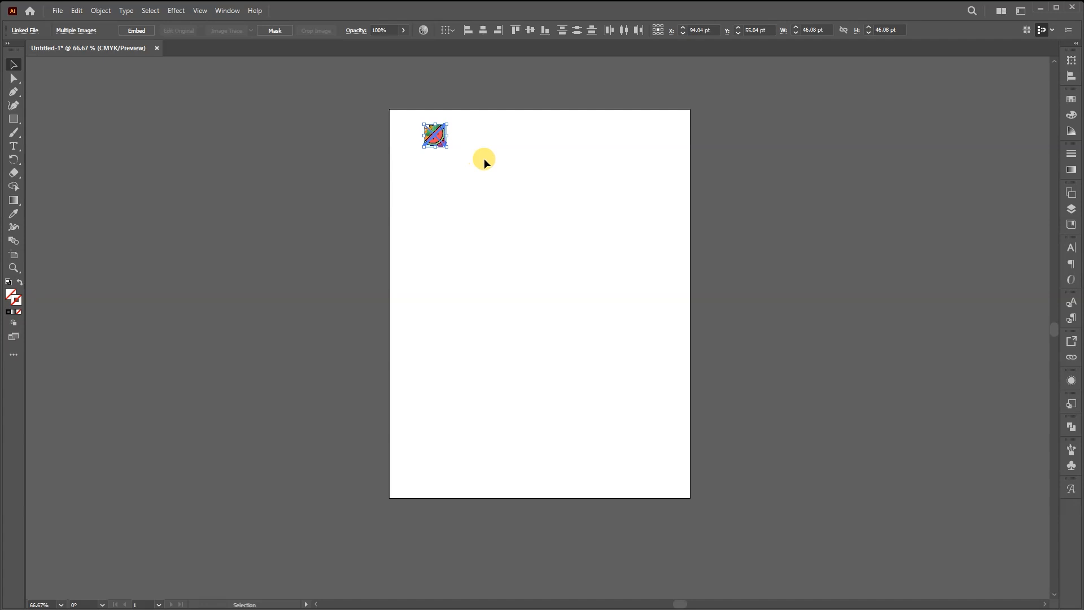
scroll(486, 157, up, 1)
click(489, 181)
drag(406, 123, 617, 121)
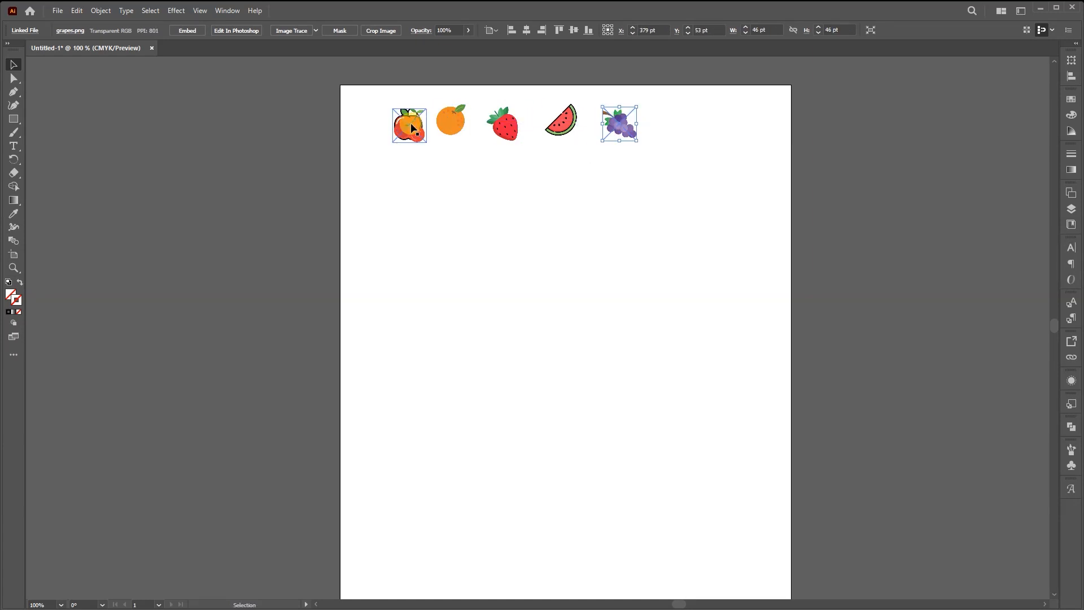
drag(409, 130, 672, 124)
Step: Align the six fruit images on their vertical centers and distribute them evenly horizontally
drag(702, 191, 359, 103)
click(528, 32)
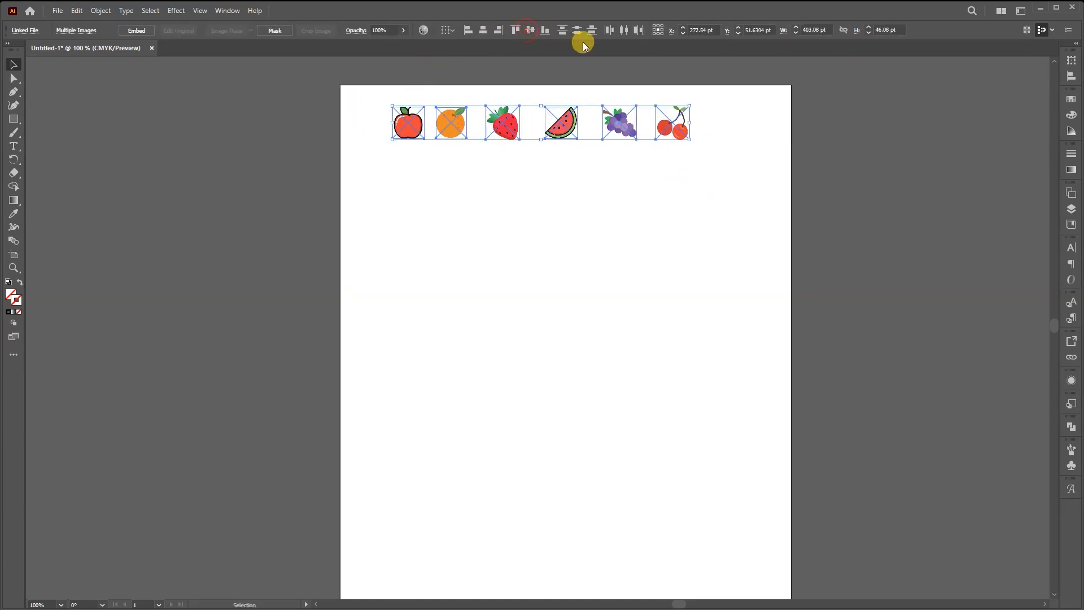
click(609, 31)
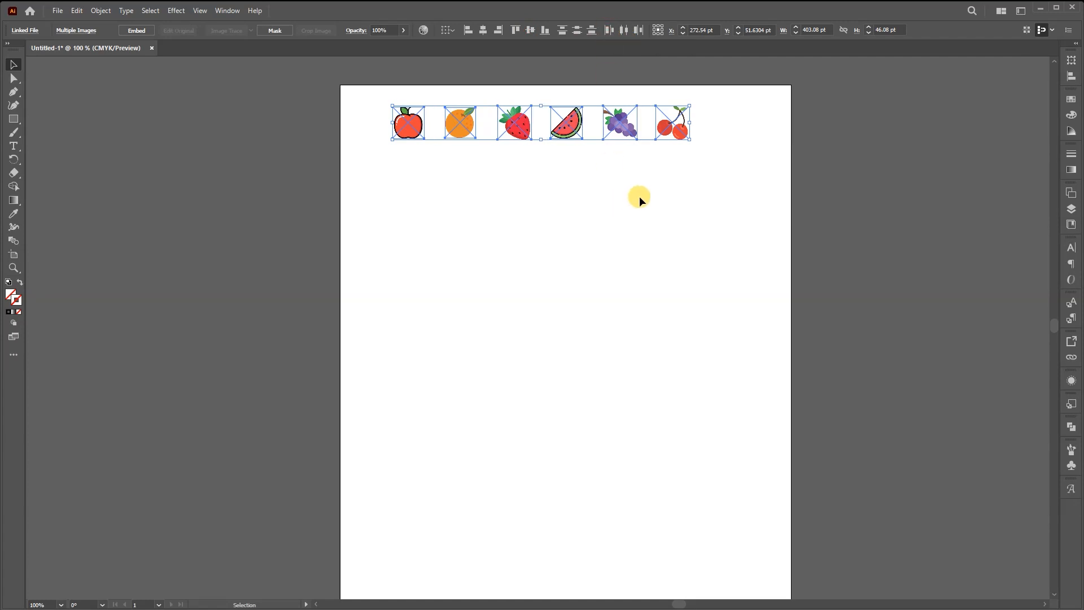
Step: Group the row of fruits and shift it sideways to about the middle of the artboard
key(ctrl+g)
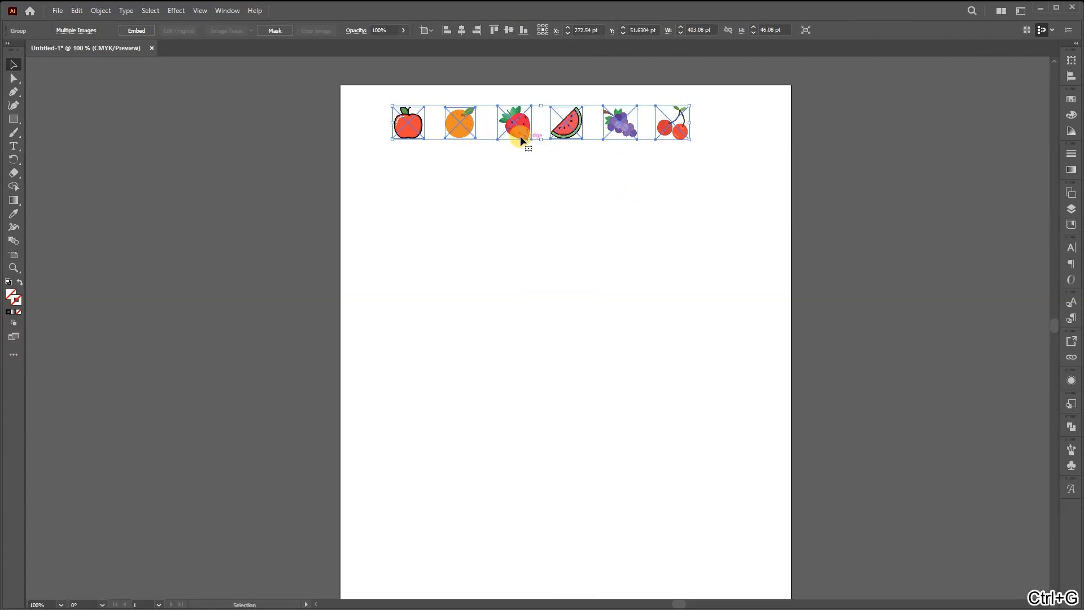
drag(524, 127, 548, 127)
click(541, 177)
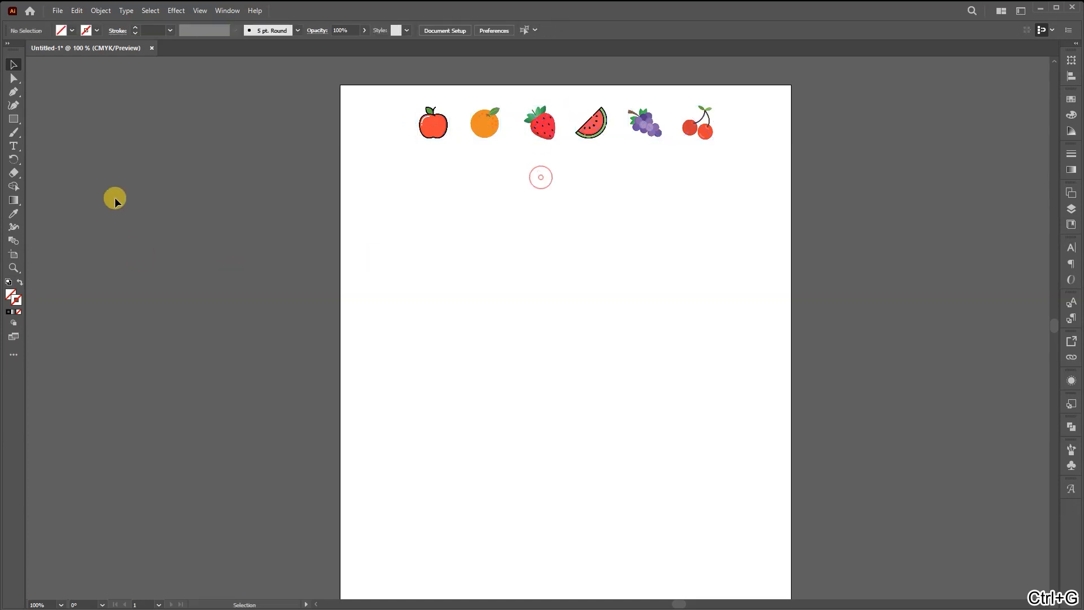
Step: Draw a rectangle about 483 × 608 pt below the row of fruits
scroll(455, 283, down, 1)
click(14, 119)
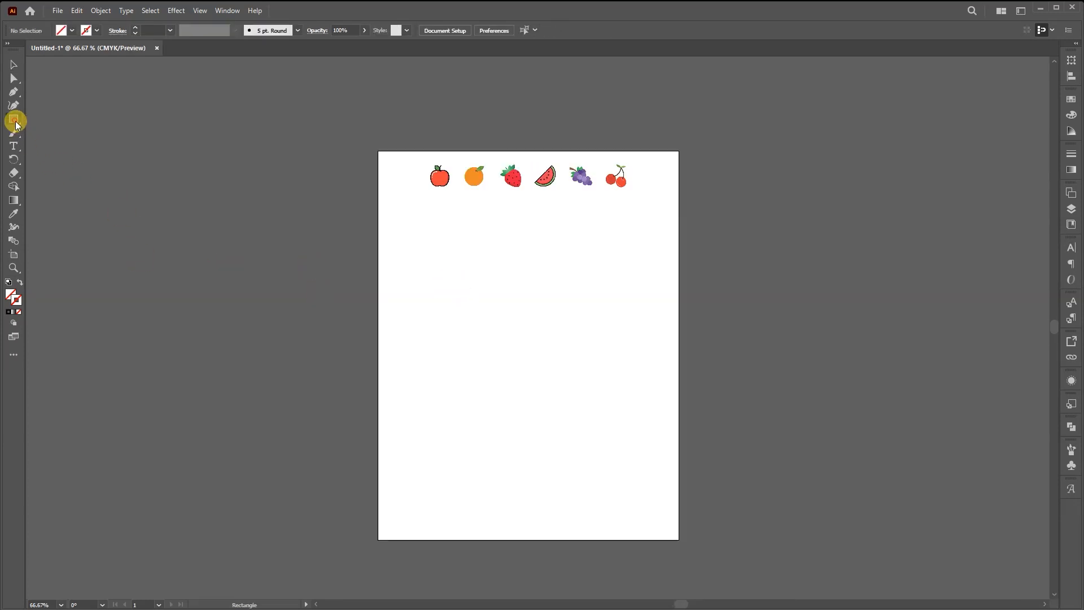
drag(413, 210, 651, 508)
key(v)
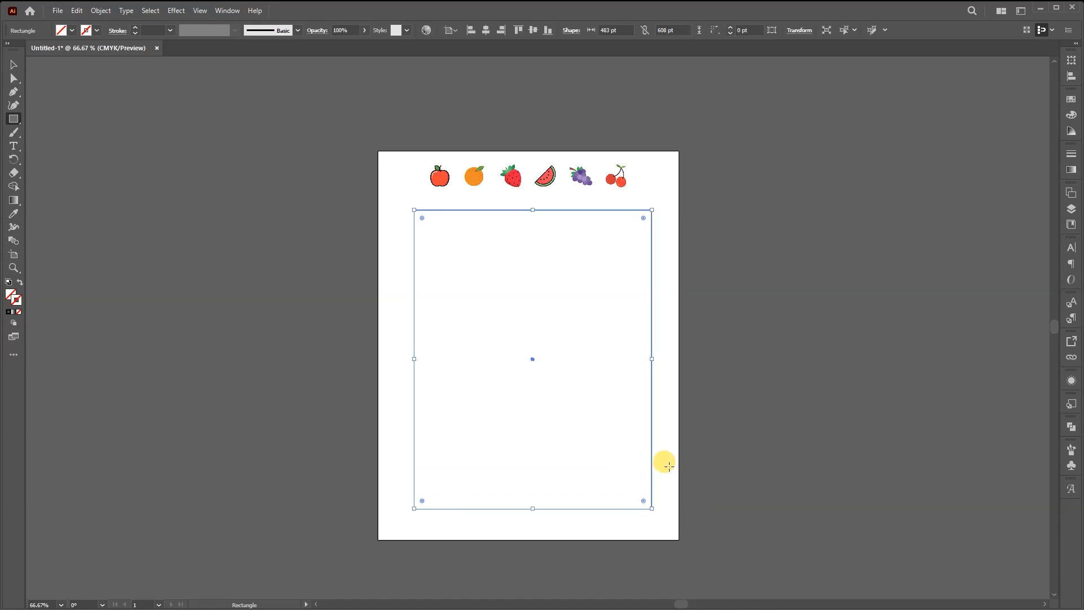
Step: Give the rectangle a black stroke without a fill
click(547, 176)
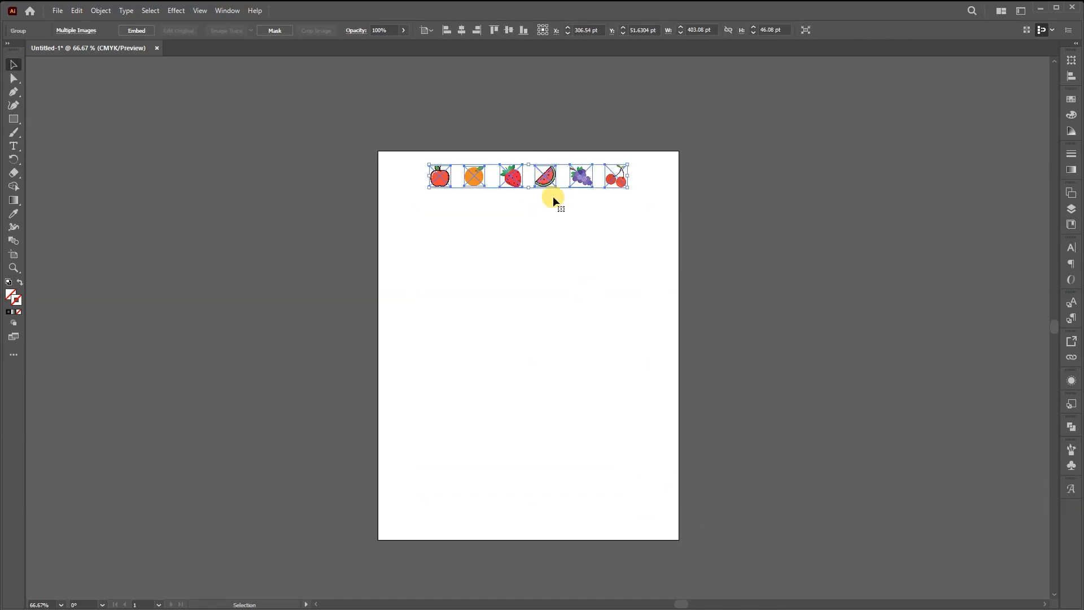
click(496, 211)
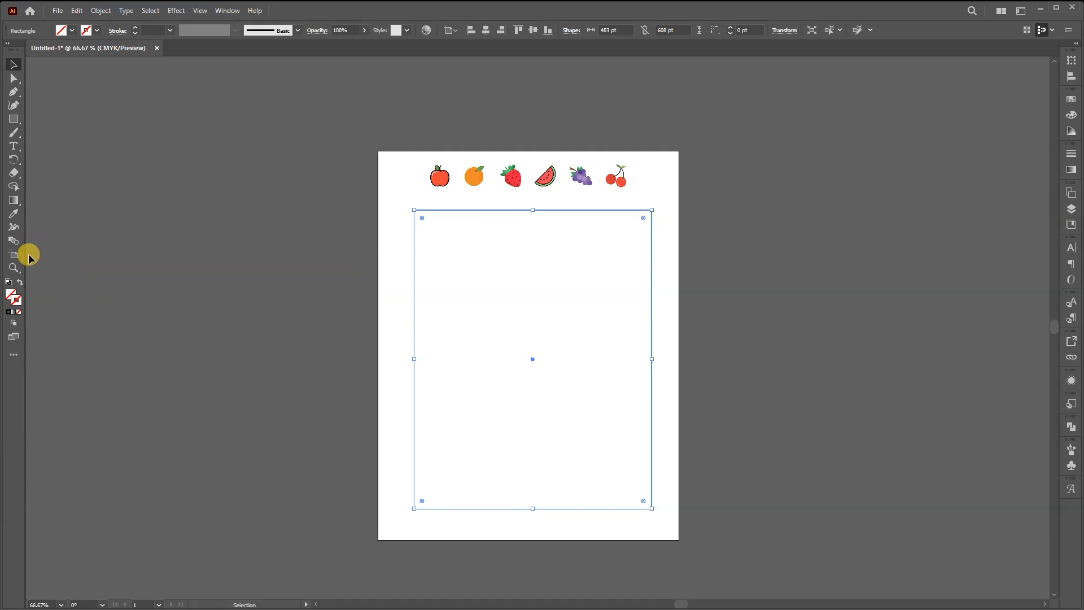
click(8, 312)
click(580, 294)
Step: Move the fruit group down onto the rectangle's upper edge and bring it to the front
drag(659, 279, 420, 169)
click(676, 210)
drag(627, 186, 621, 212)
right_click(549, 200)
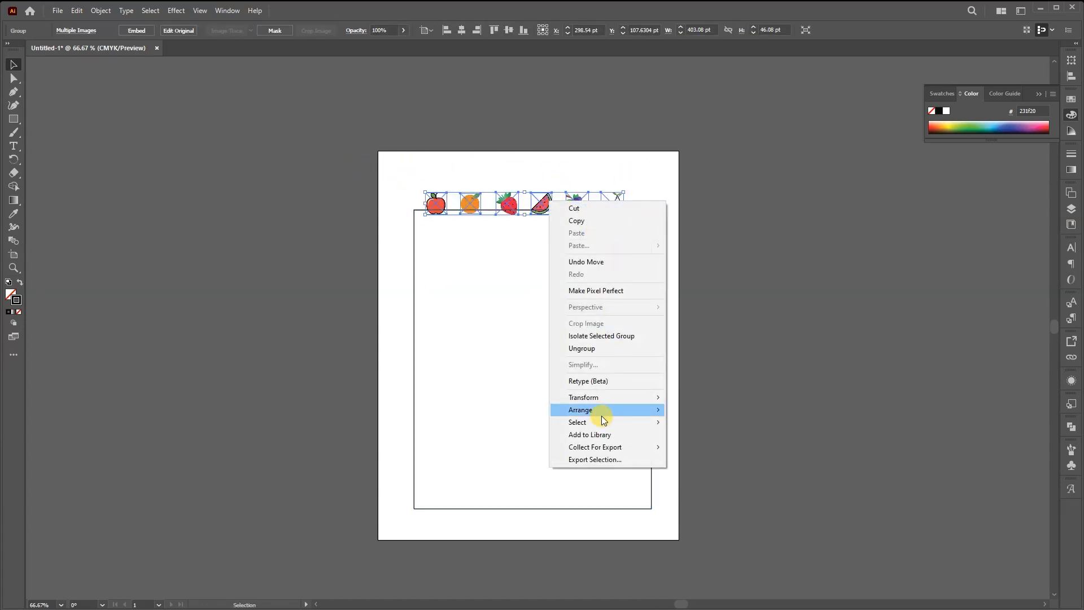
mouse_move(653, 411)
click(714, 412)
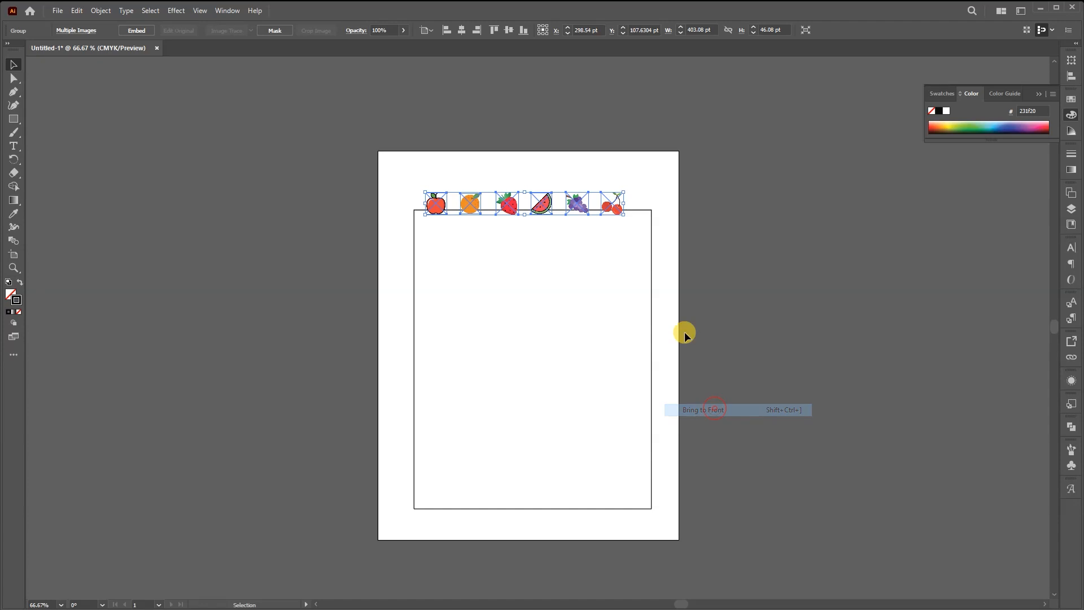
Step: Try to fill the rectangle with the fruit group using the fillinger script, with the item to fill set to On top
click(656, 254)
drag(675, 258, 409, 178)
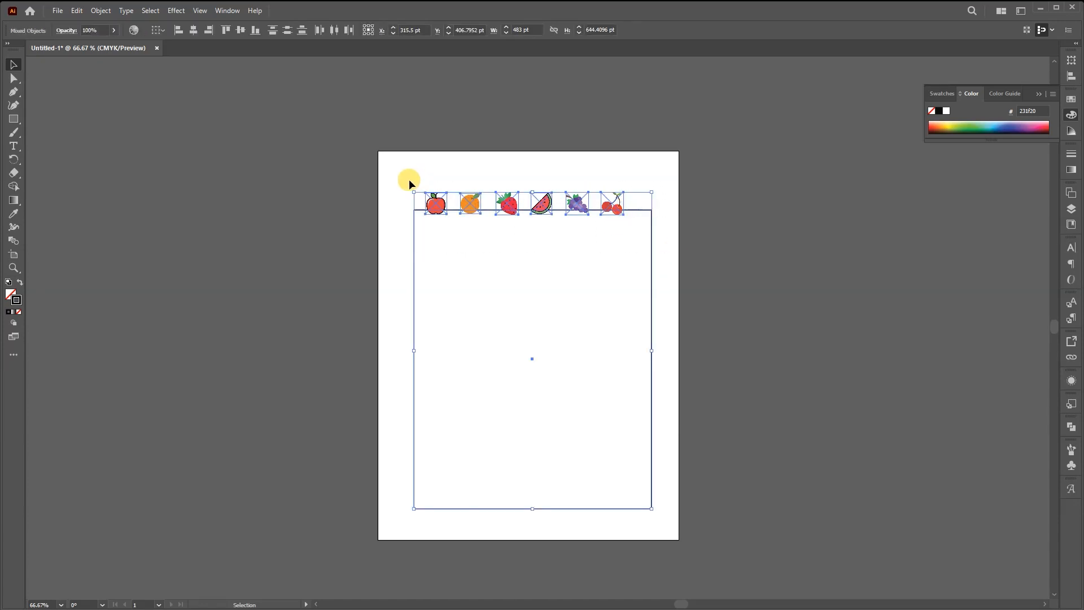
click(58, 10)
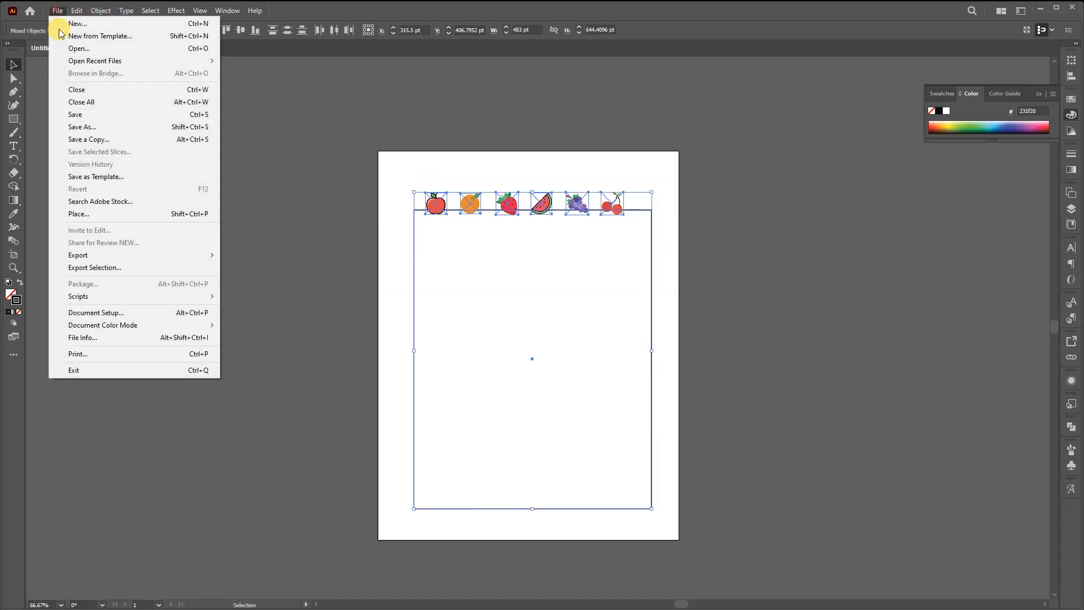
click(94, 295)
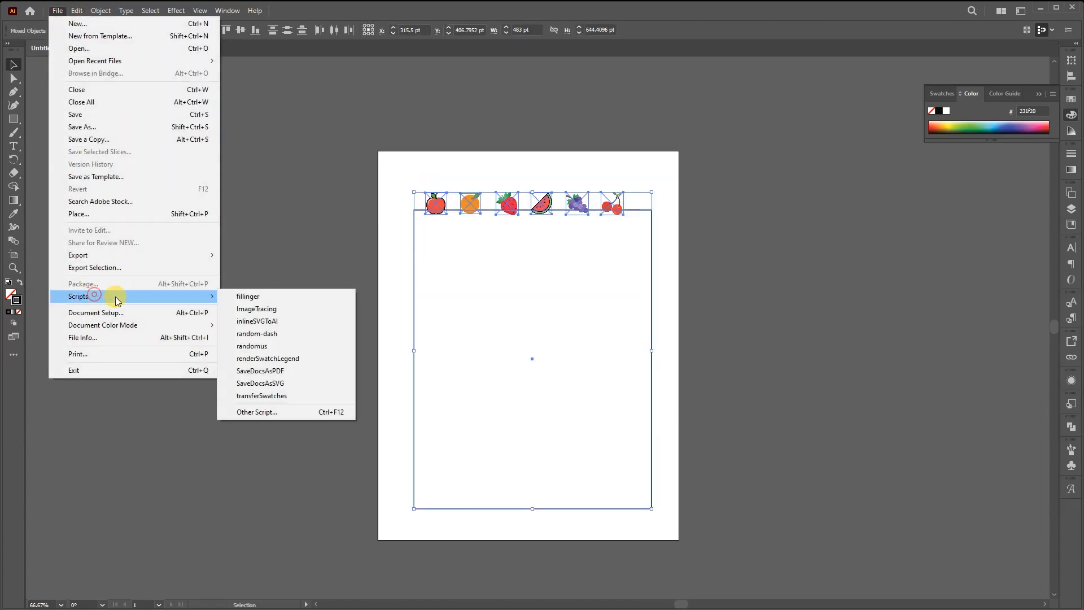
click(249, 298)
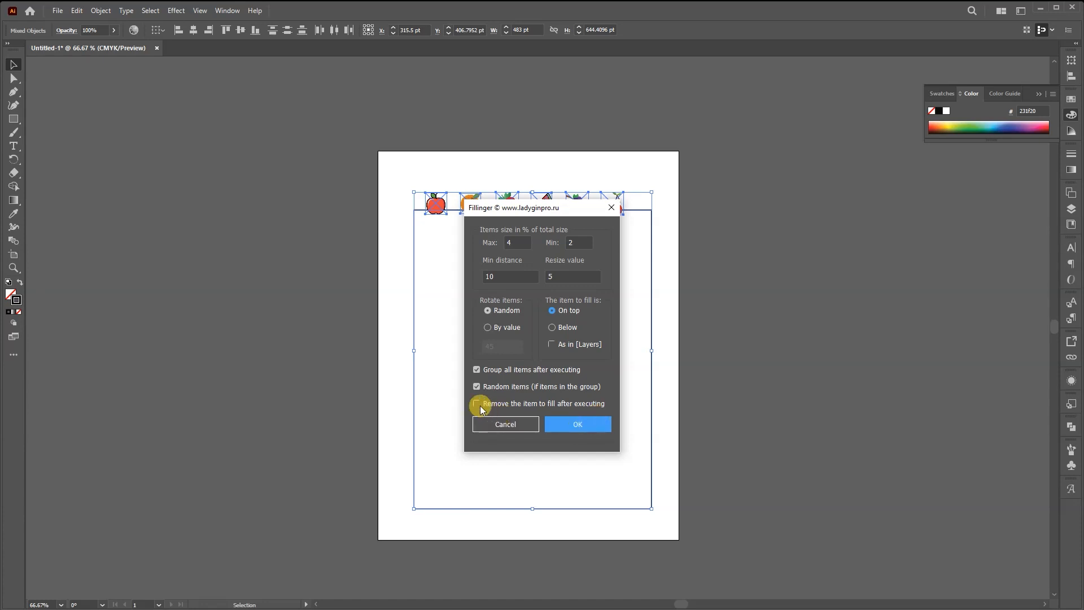
click(586, 425)
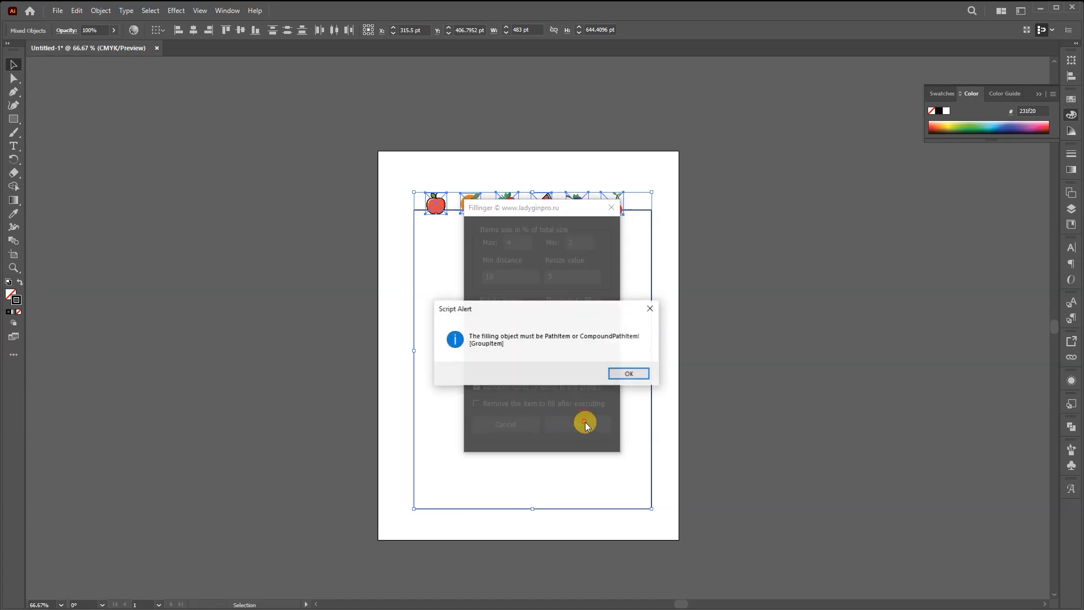
click(628, 374)
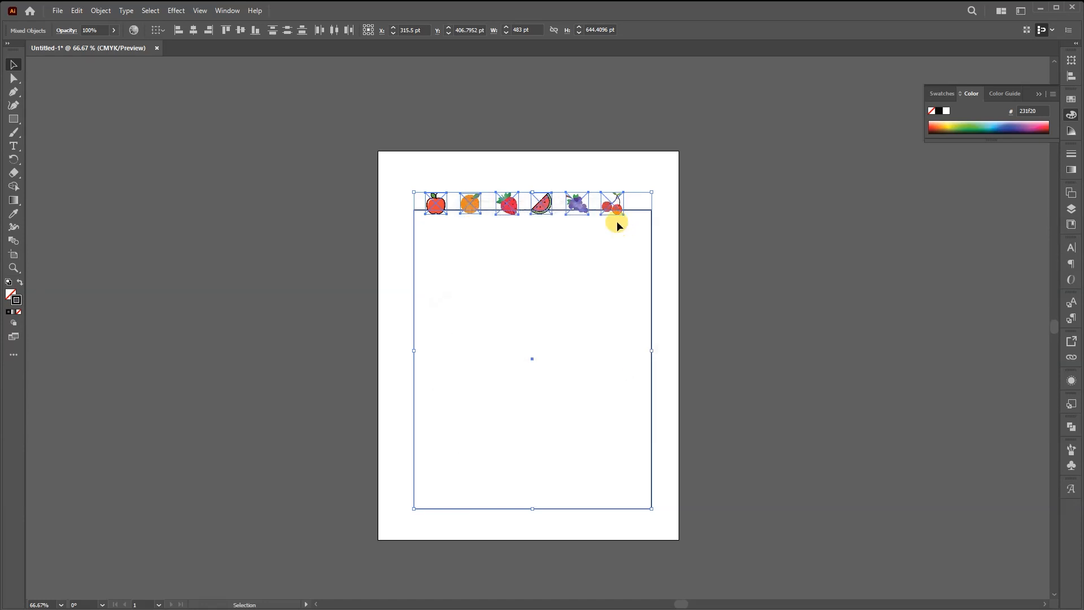
Step: Fill the rectangle with the fruits using the fillinger script: max 4, min 2, min distance 10, resize 5, random rotation, item to fill Below
click(679, 242)
drag(565, 224, 687, 256)
click(680, 243)
drag(666, 199, 404, 234)
click(58, 10)
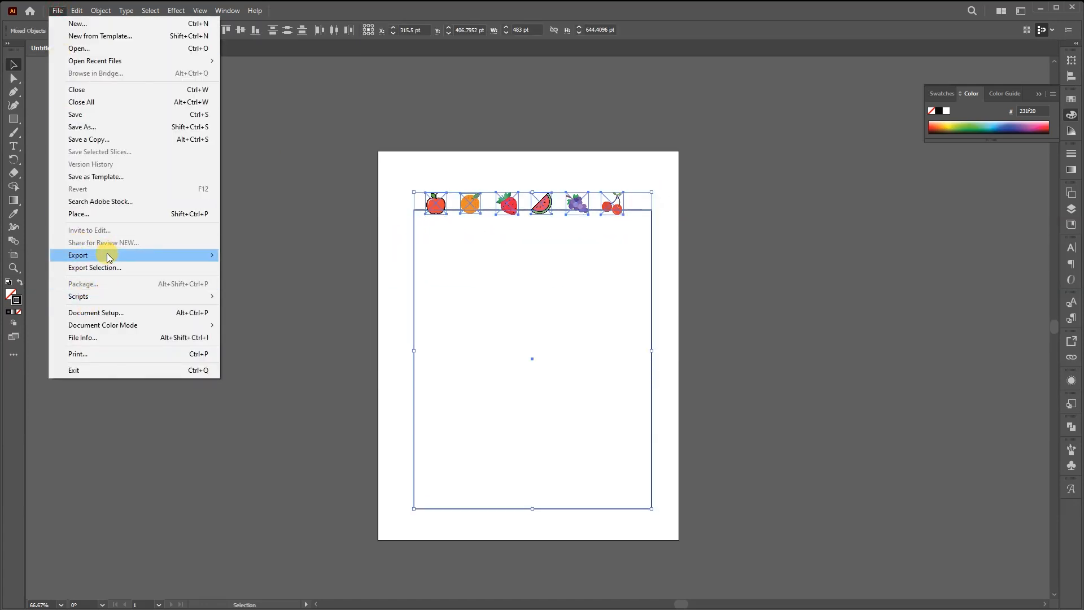
mouse_move(99, 299)
click(276, 298)
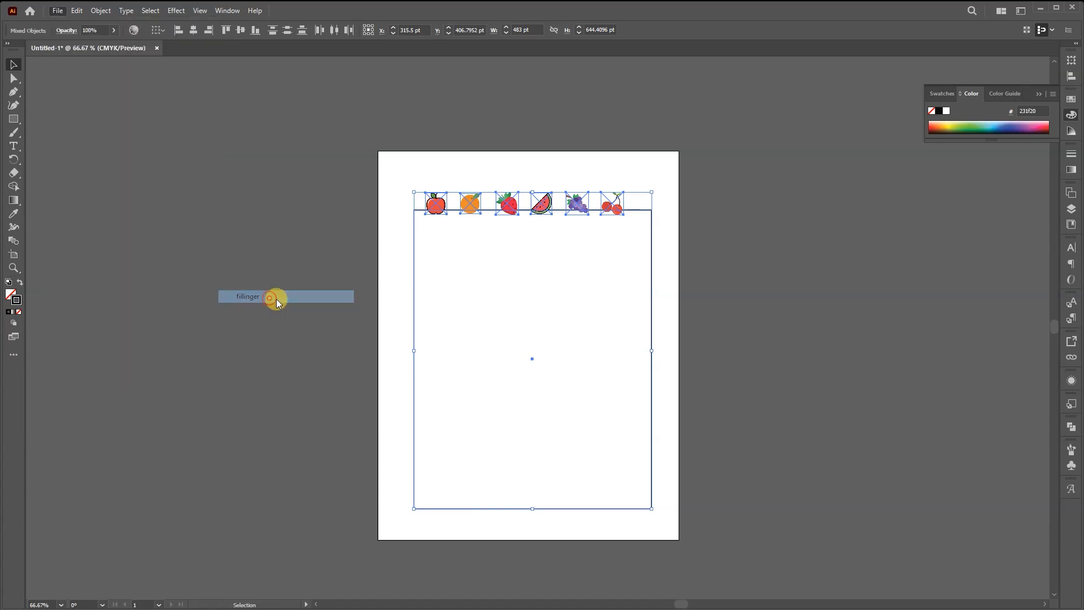
click(554, 328)
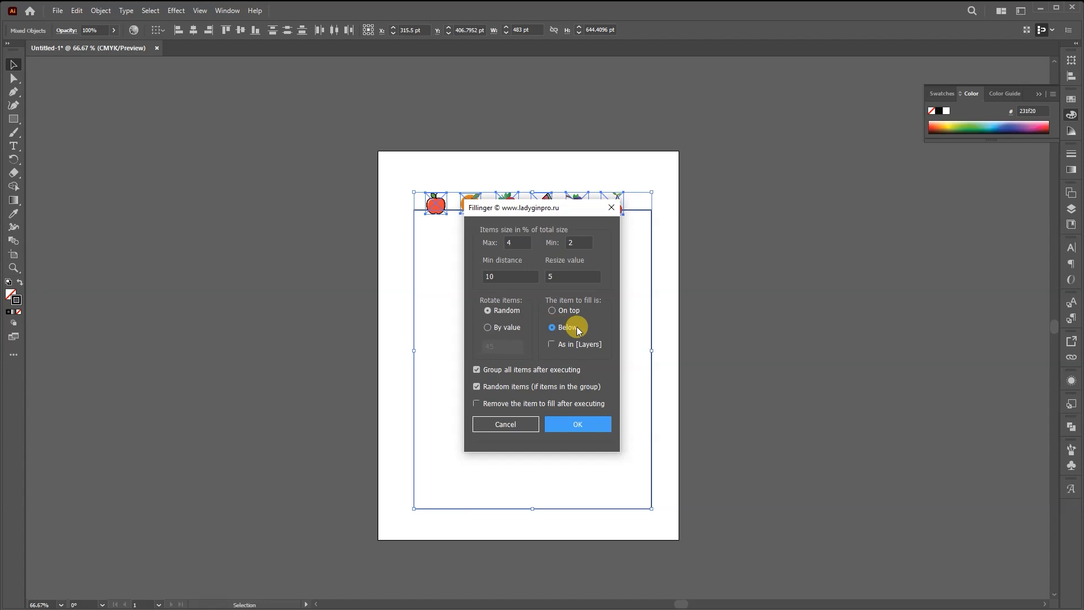
click(577, 425)
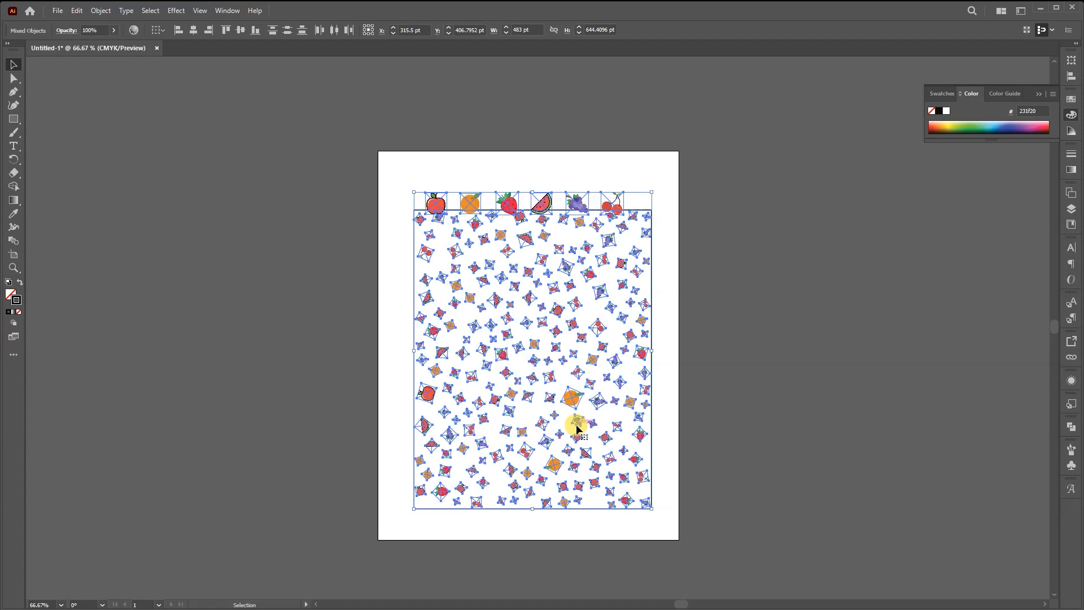
Step: Delete the original row of fruits above the filled rectangle
click(666, 420)
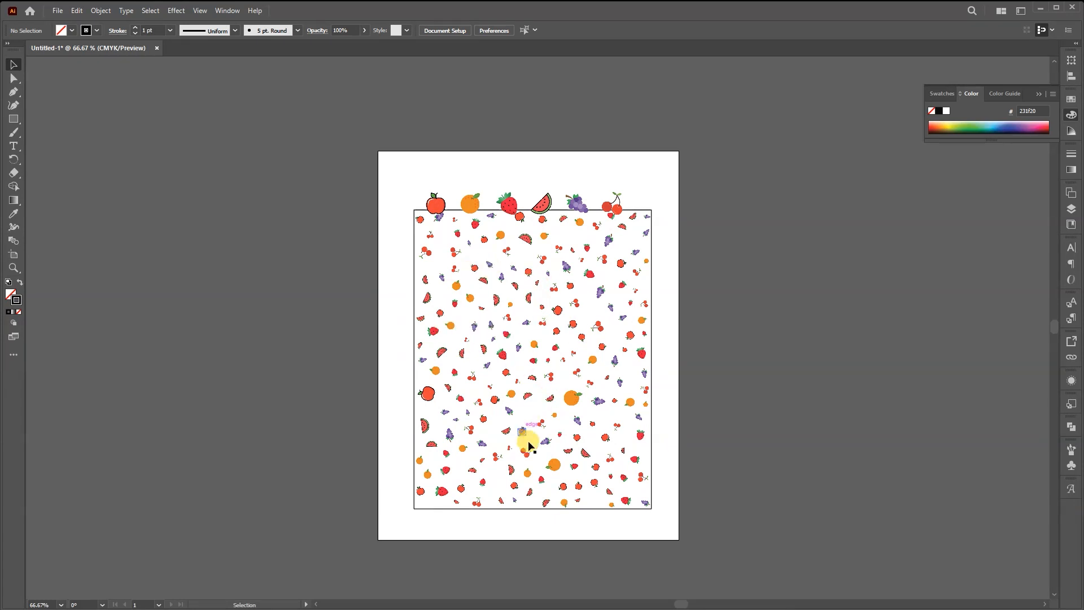
drag(636, 188, 664, 511)
key(Delete)
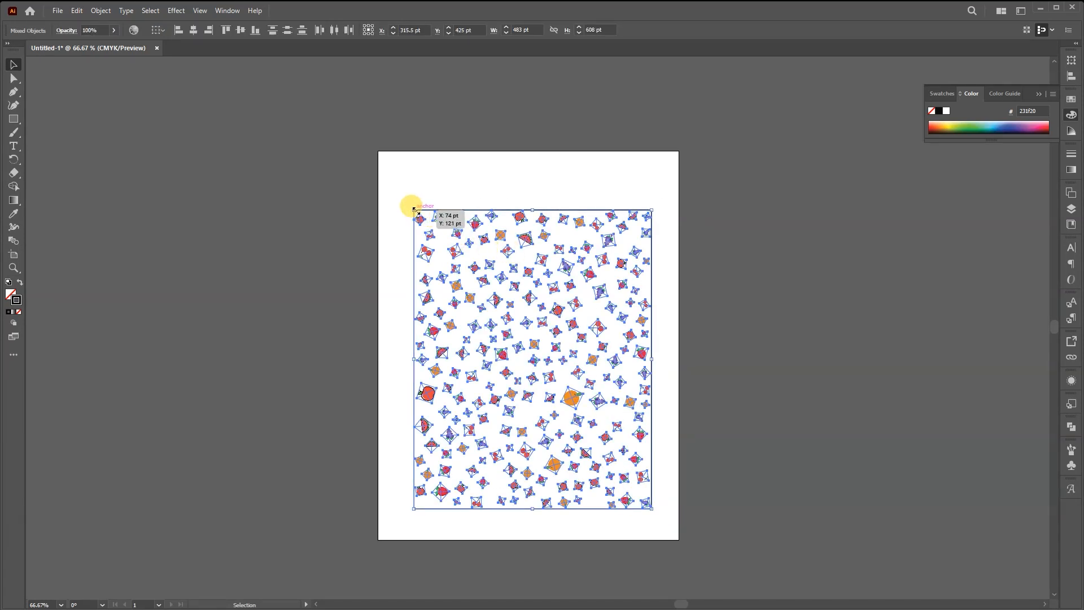
Step: Enlarge the rectangle and its fruit pattern proportionally to about 573 × 721 pt
drag(414, 212, 388, 168)
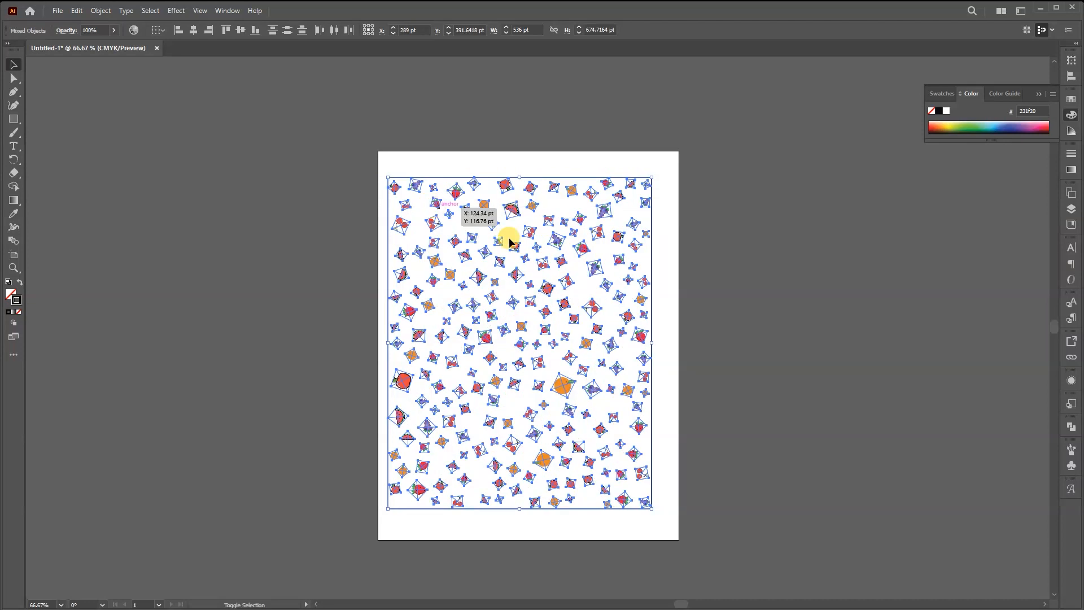
drag(652, 508, 687, 531)
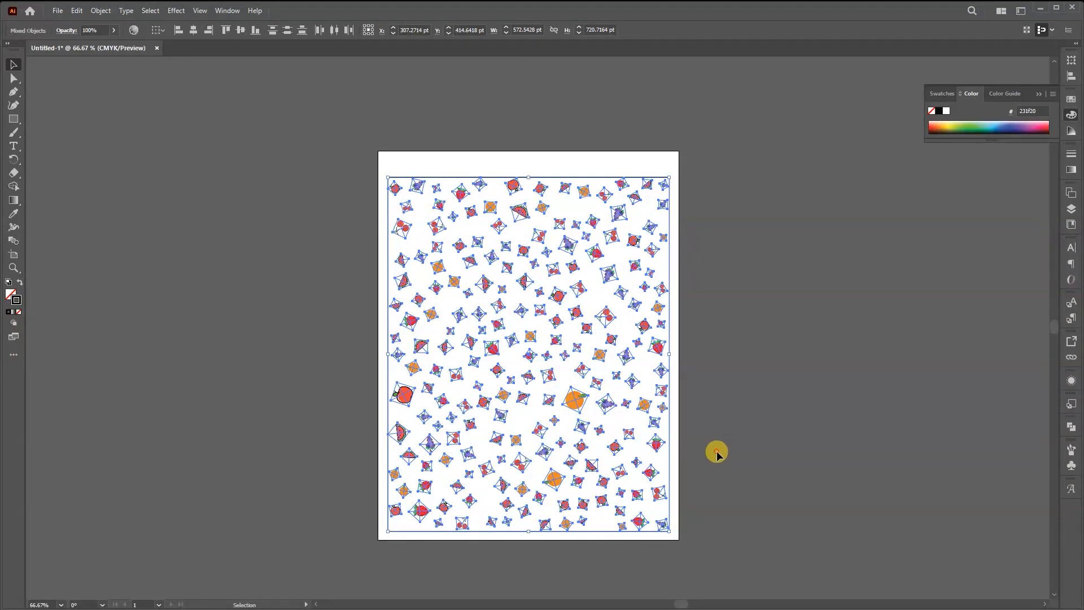
click(715, 451)
Step: Delete the rectangle outline and center the fruit pattern group horizontally and vertically on the artboard
click(575, 179)
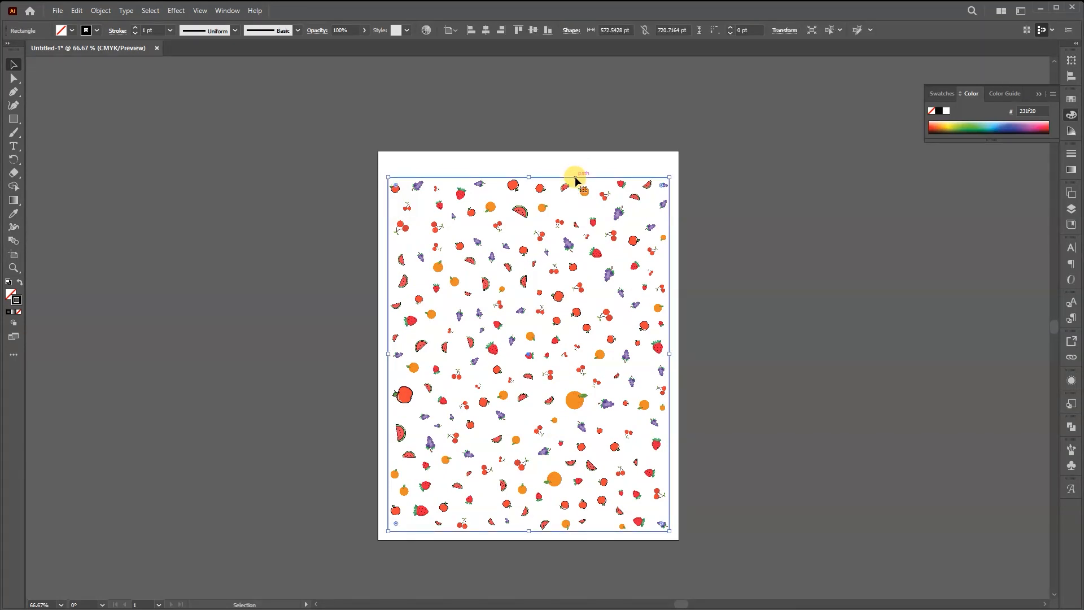
click(472, 267)
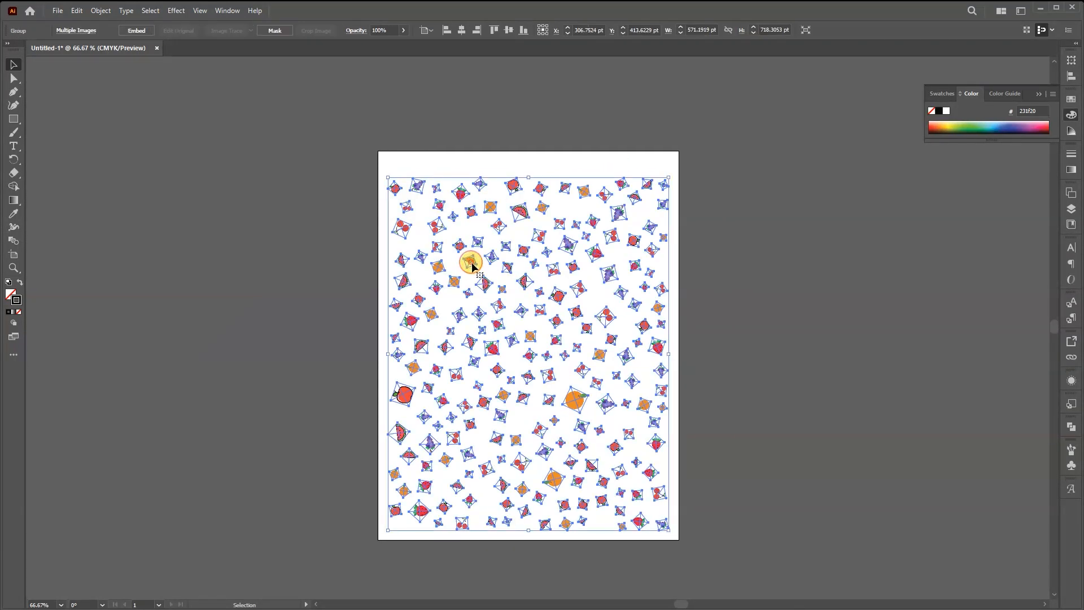
click(461, 30)
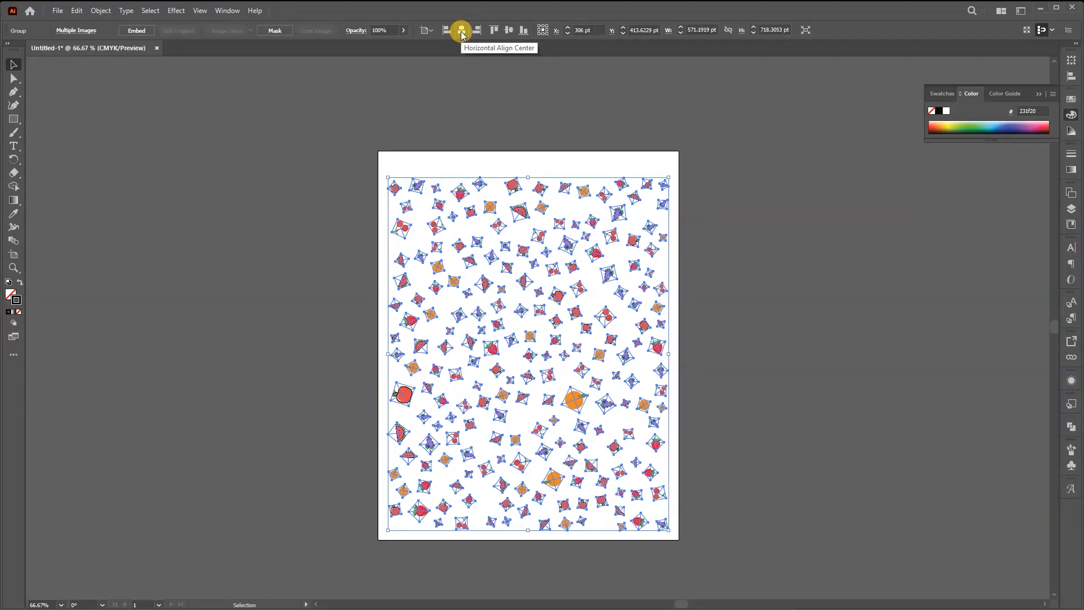
click(511, 30)
click(737, 366)
drag(734, 508, 361, 172)
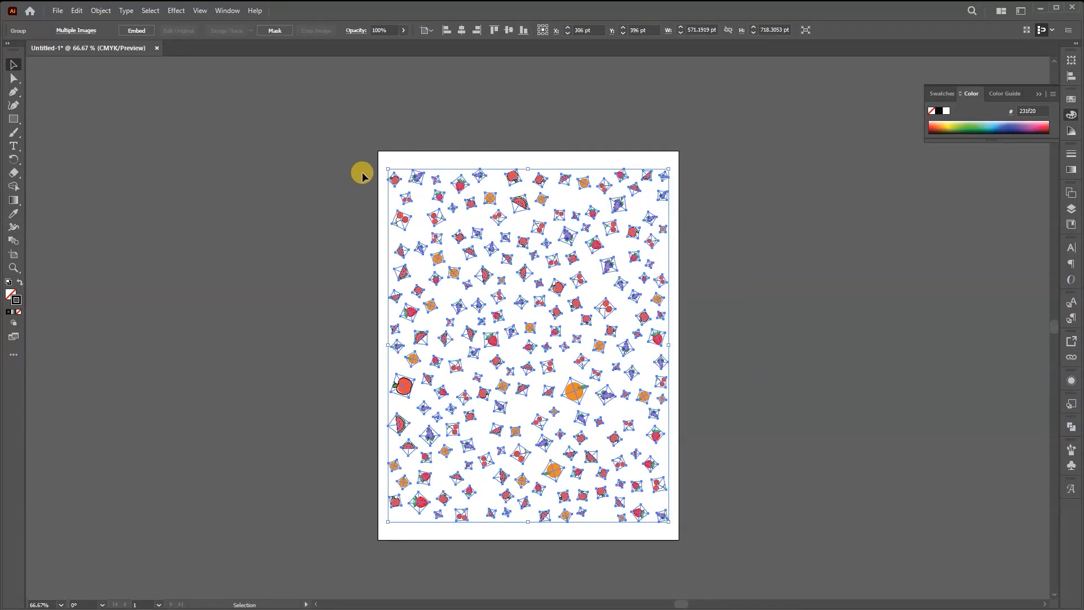
Step: Try to save the selected fruit pattern group as a dynamic symbol named "fruit pattern"
click(1071, 449)
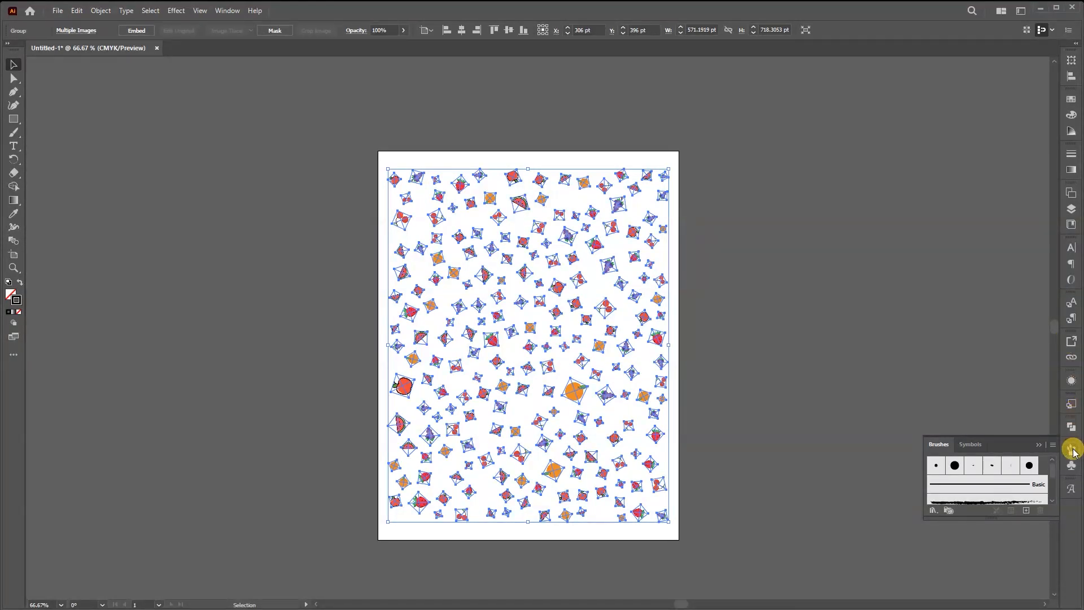
click(1072, 451)
click(1071, 465)
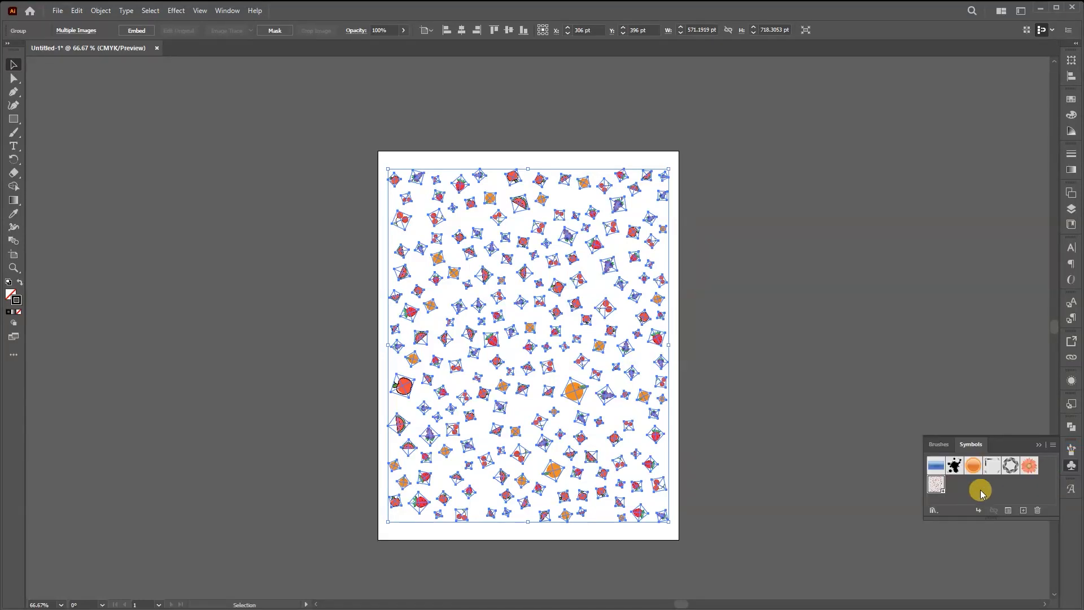
click(1024, 511)
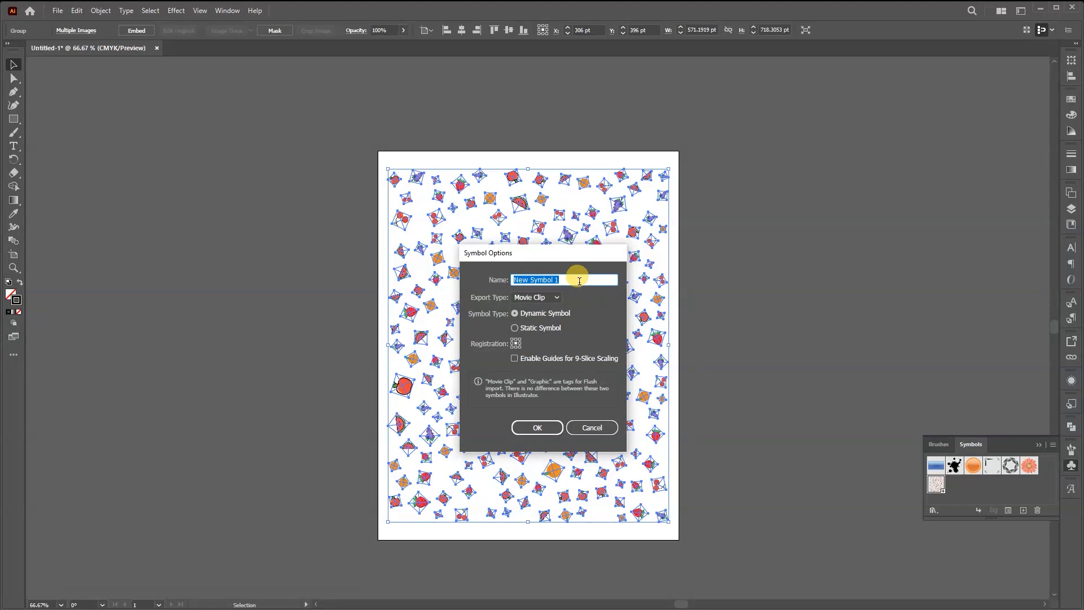
text(fruit pattern)
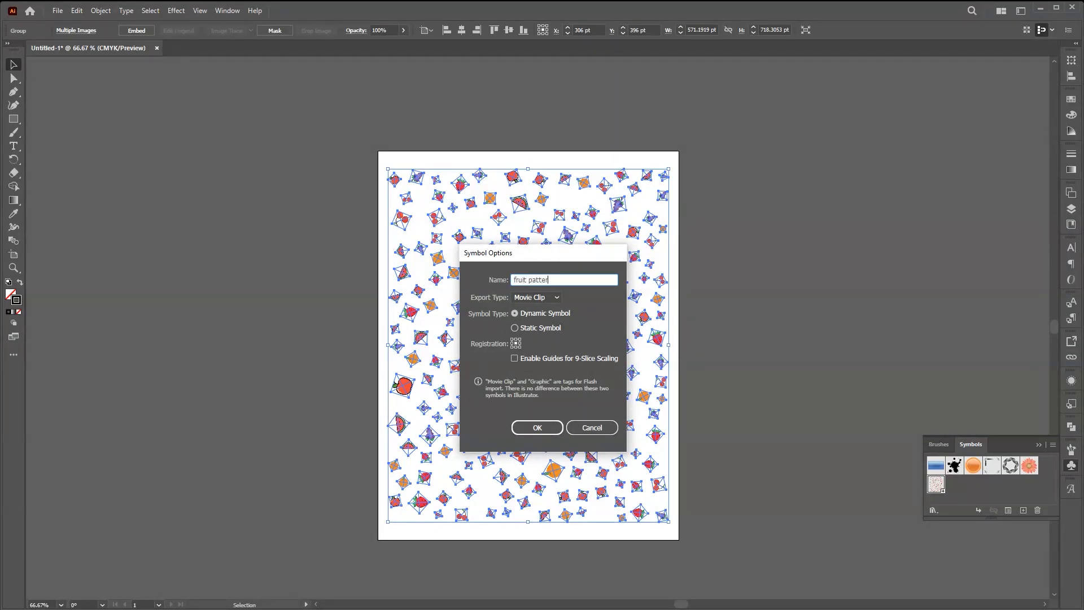
click(541, 427)
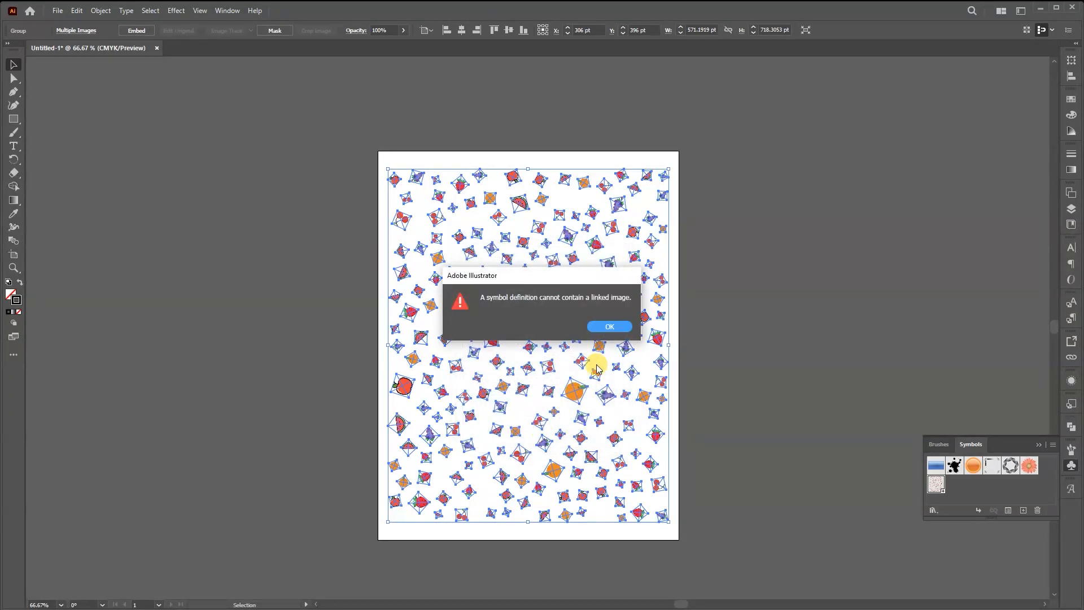
click(606, 329)
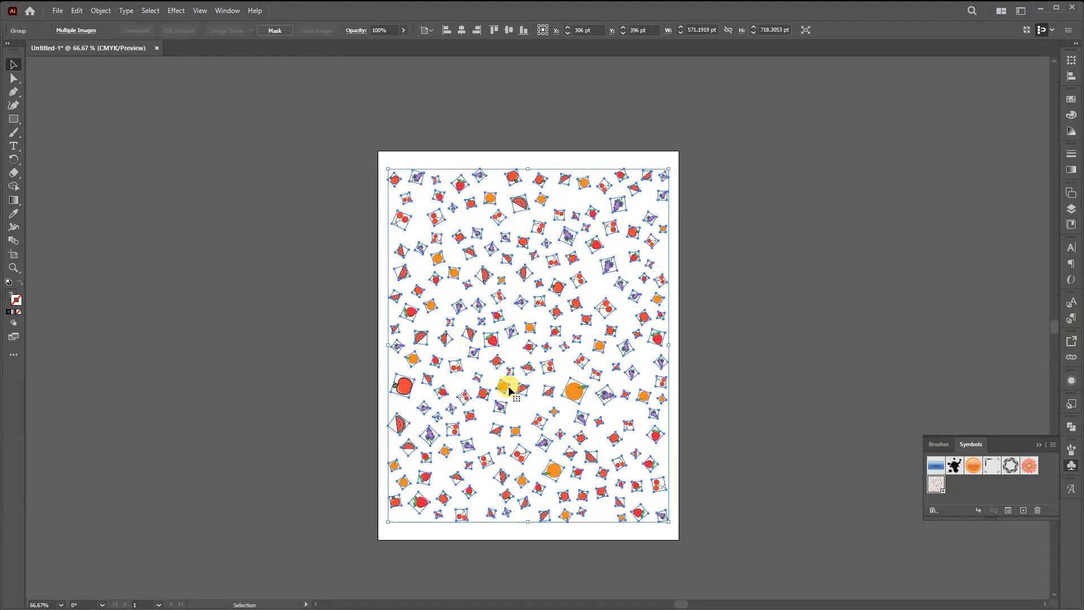
Step: Create a dynamic symbol named "Fruit Pattern" with the Movie Clip export type from the embedded fruit group
click(802, 454)
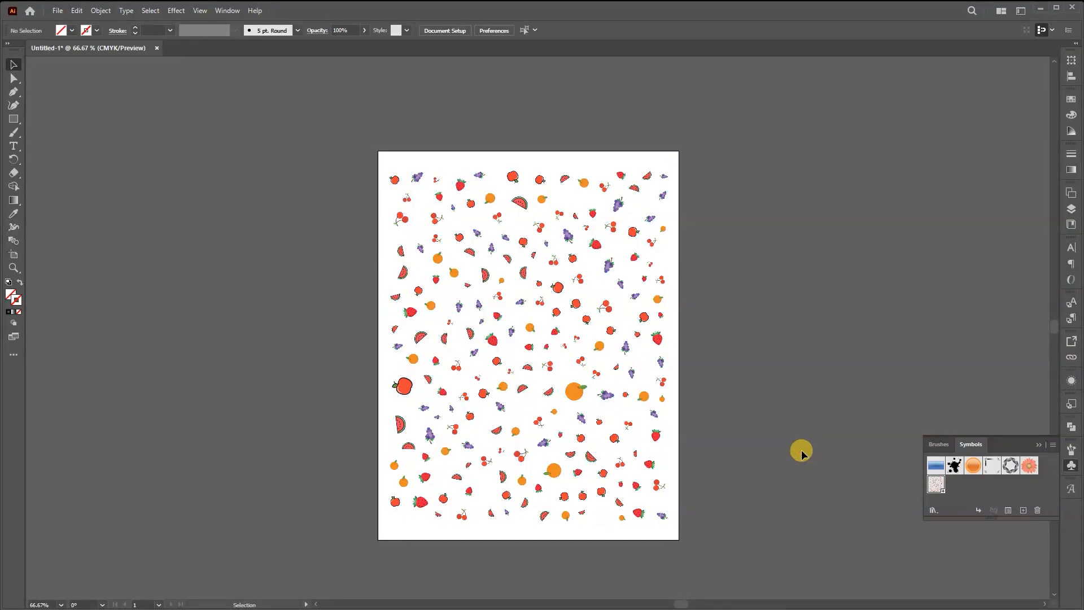
click(572, 393)
click(1024, 511)
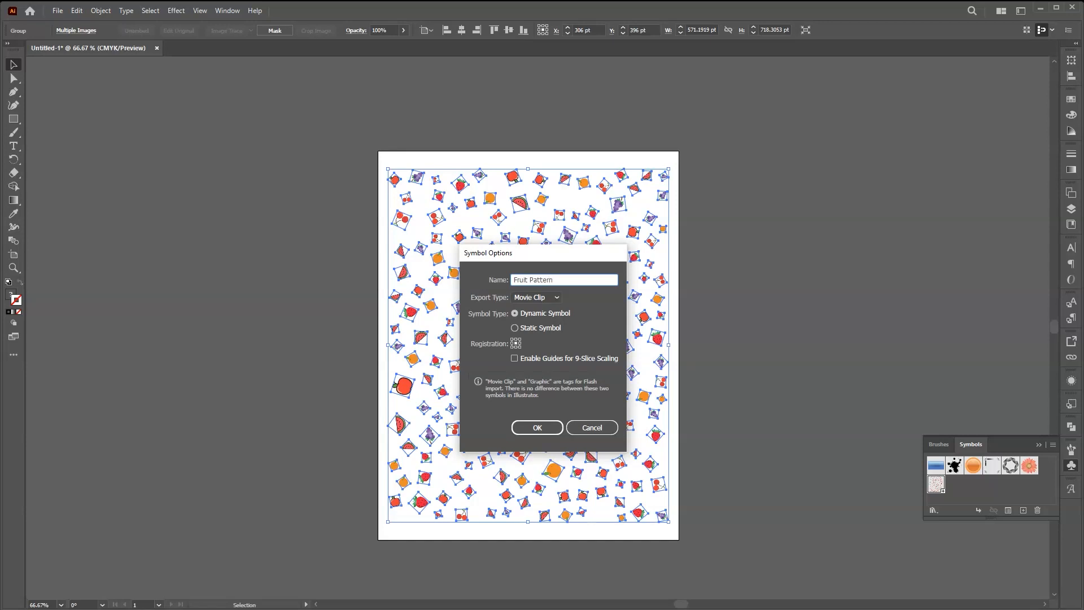
click(556, 298)
click(556, 298)
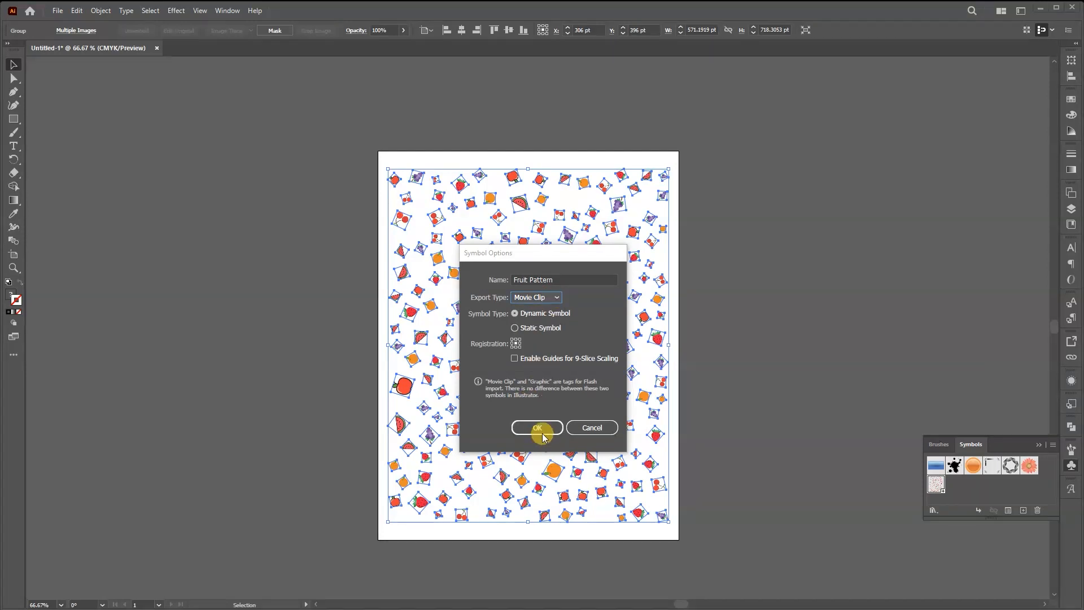
click(552, 297)
click(537, 310)
click(539, 429)
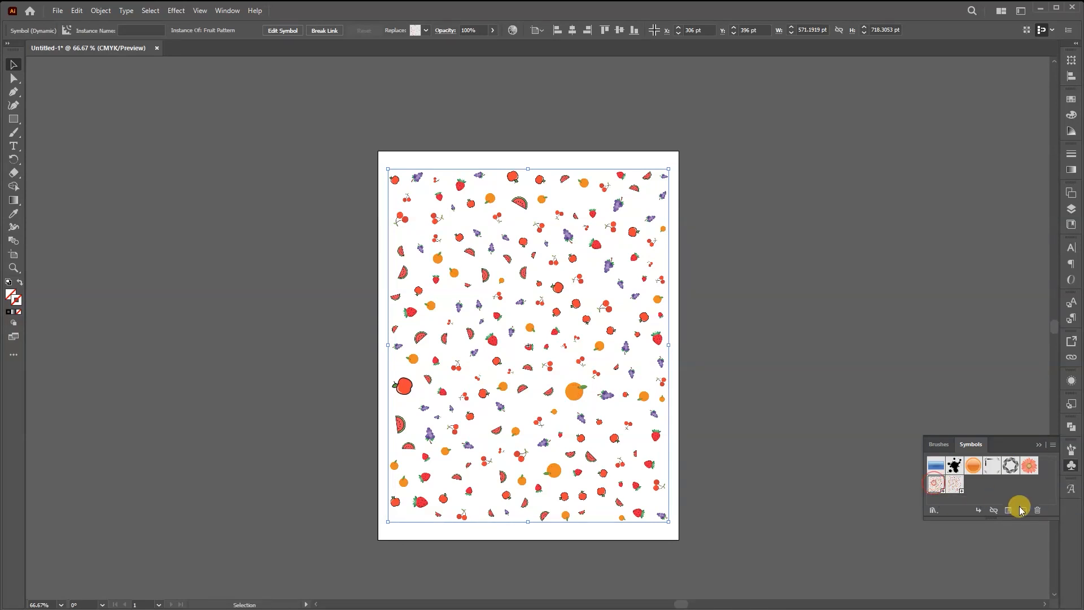
Step: Delete the older duplicate fruit symbol and remove the Fruit Pattern instance from the artboard
click(1038, 510)
click(528, 327)
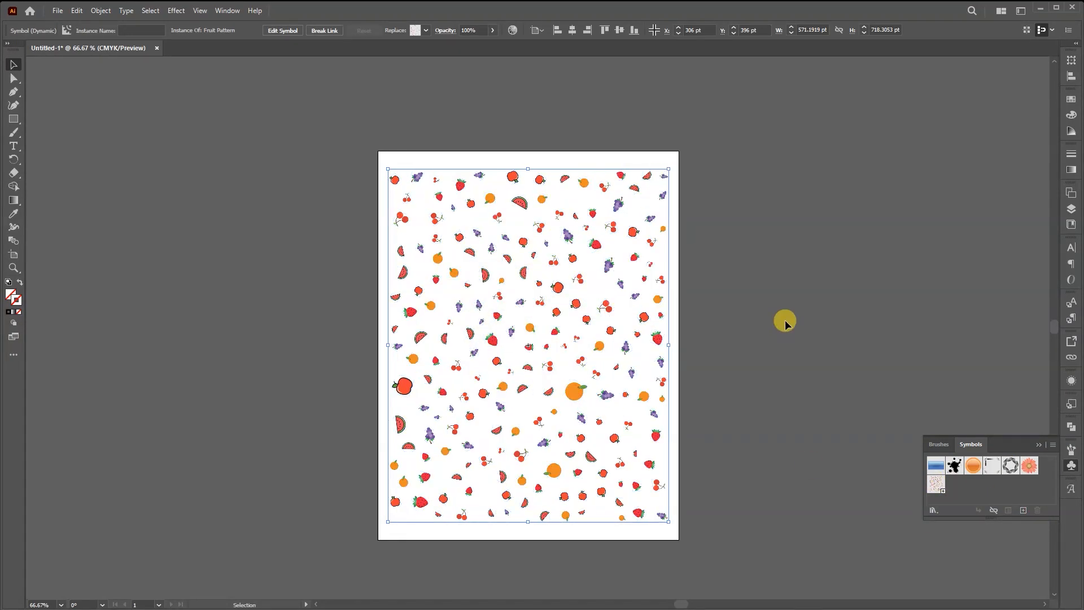
key(Delete)
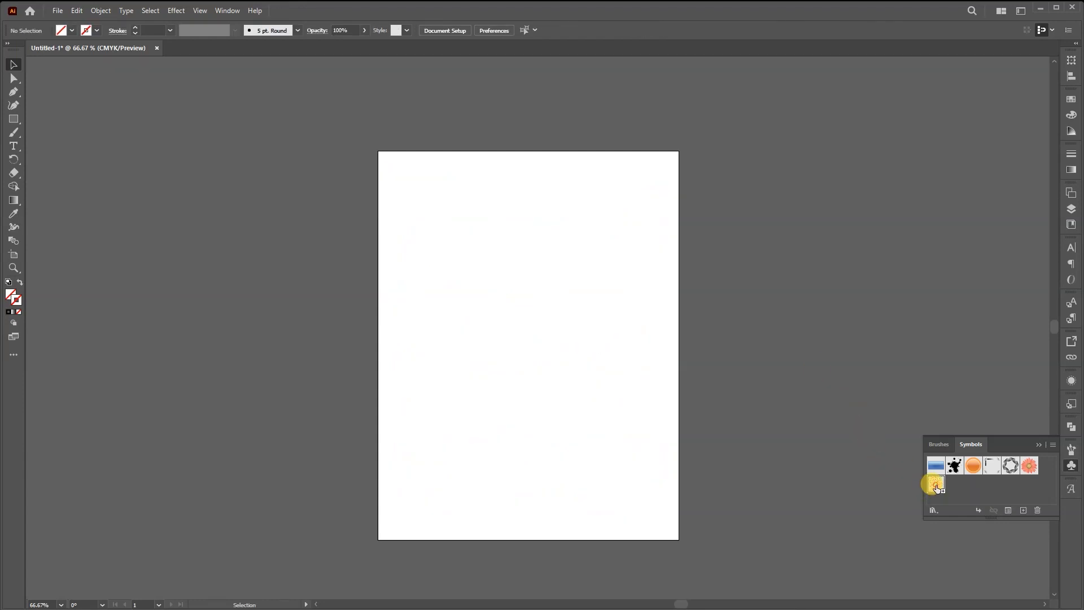
double_click(936, 485)
drag(562, 289, 541, 320)
key(ctrl+z)
key(ctrl+z)
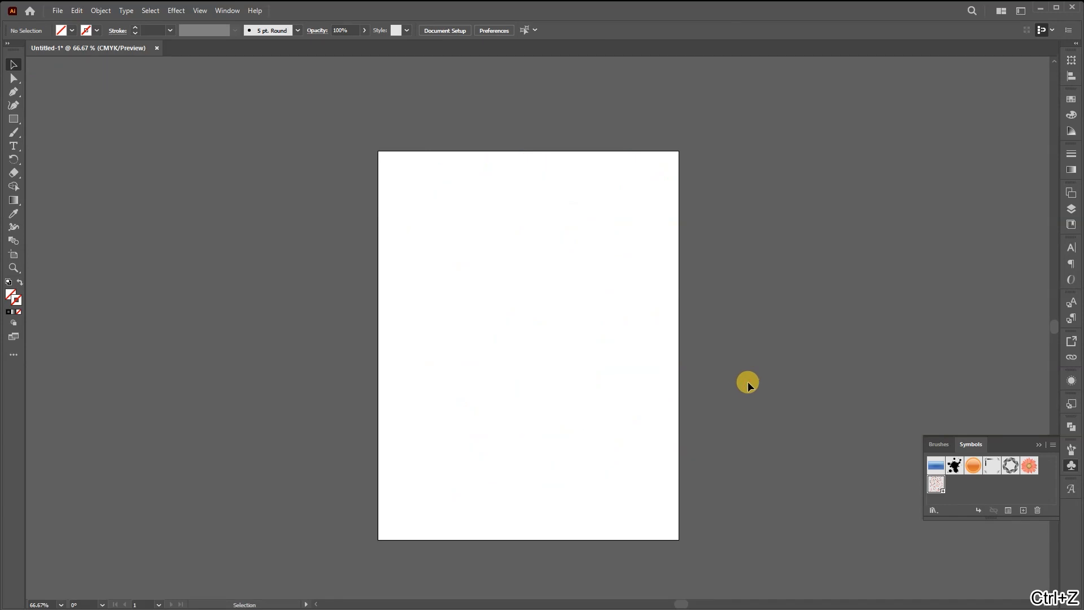
Step: Place a Fruit Pattern symbol instance near the artboard's center, try squashing it vertically, and undo the squash
drag(940, 490, 570, 380)
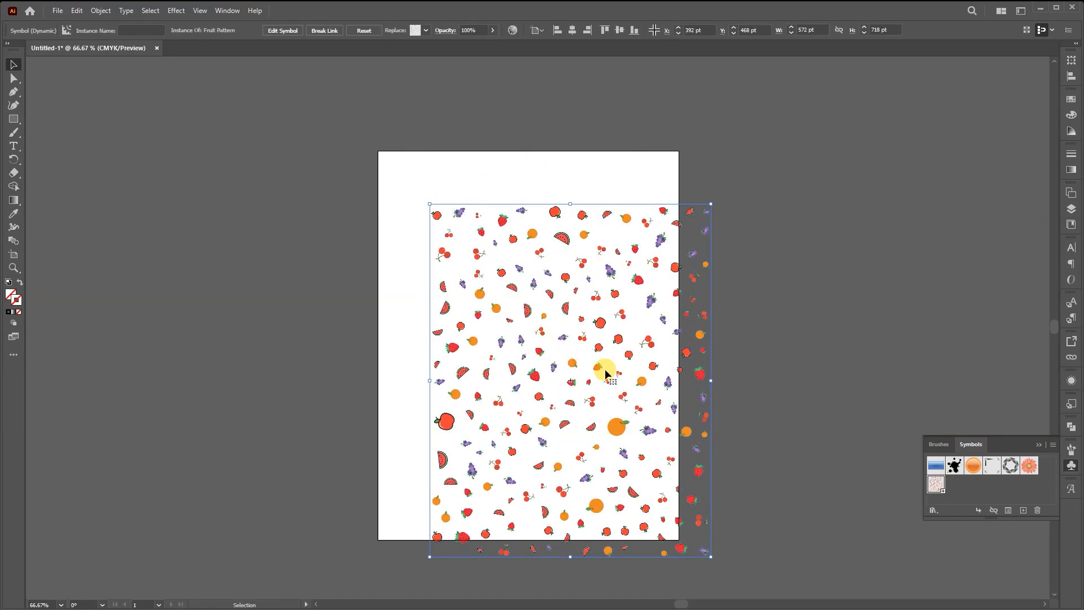
click(751, 350)
drag(614, 297, 574, 259)
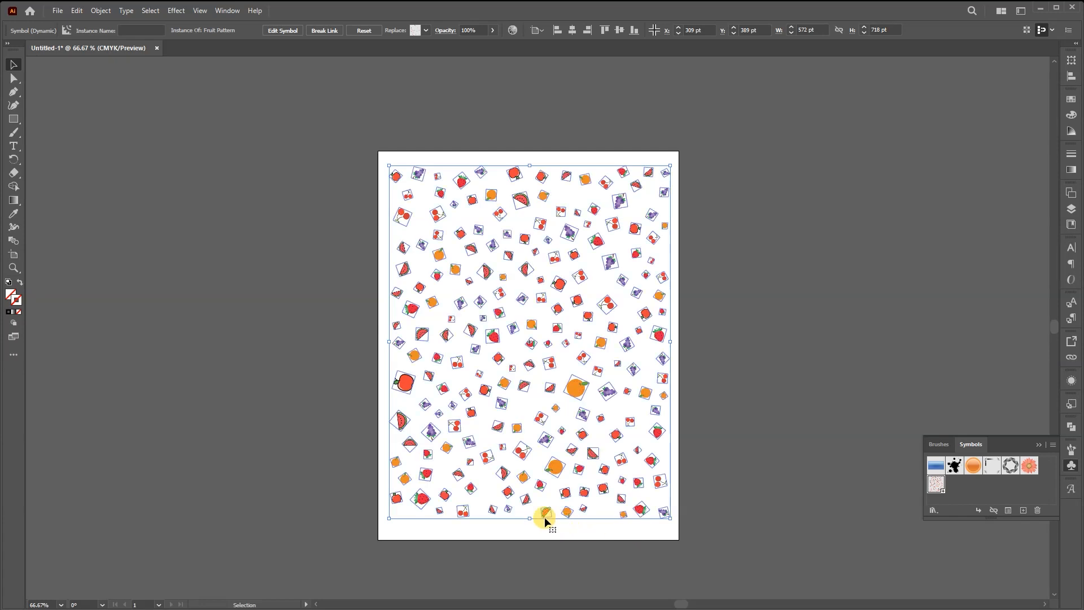
drag(532, 519, 520, 395)
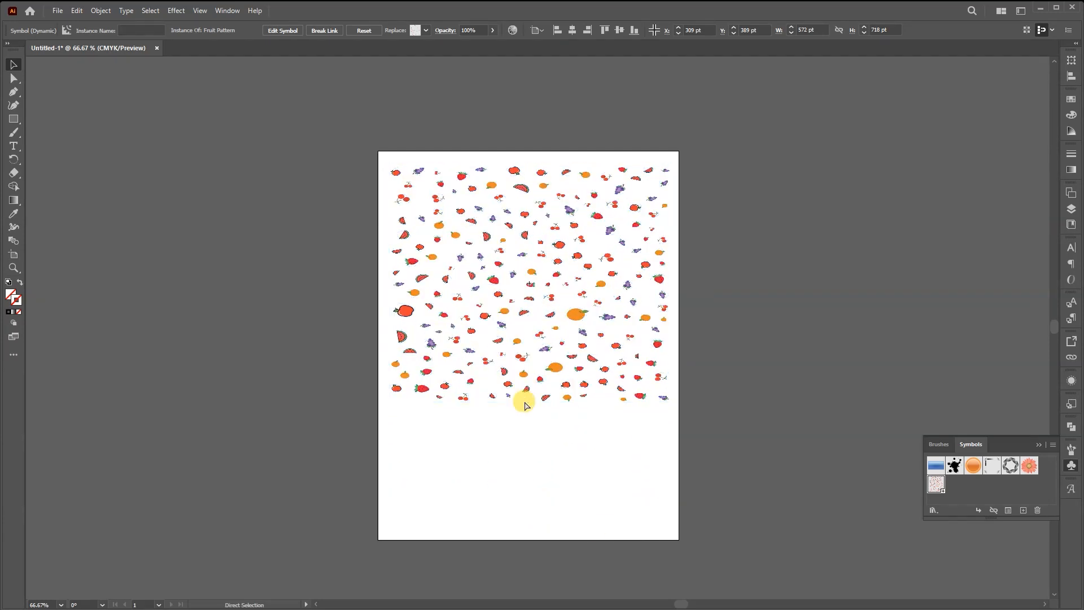
key(ctrl+z)
Step: Clear the symbol instance from the artboard and draw a hexagon about 687 × 595 pt with the Polygon tool
click(13, 120)
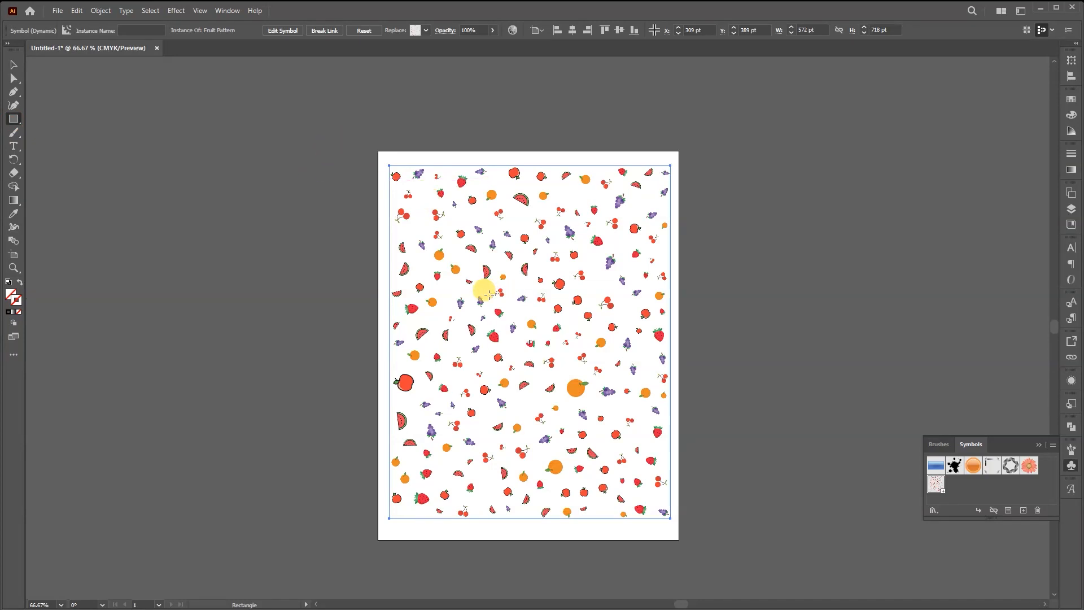
click(488, 294)
click(18, 124)
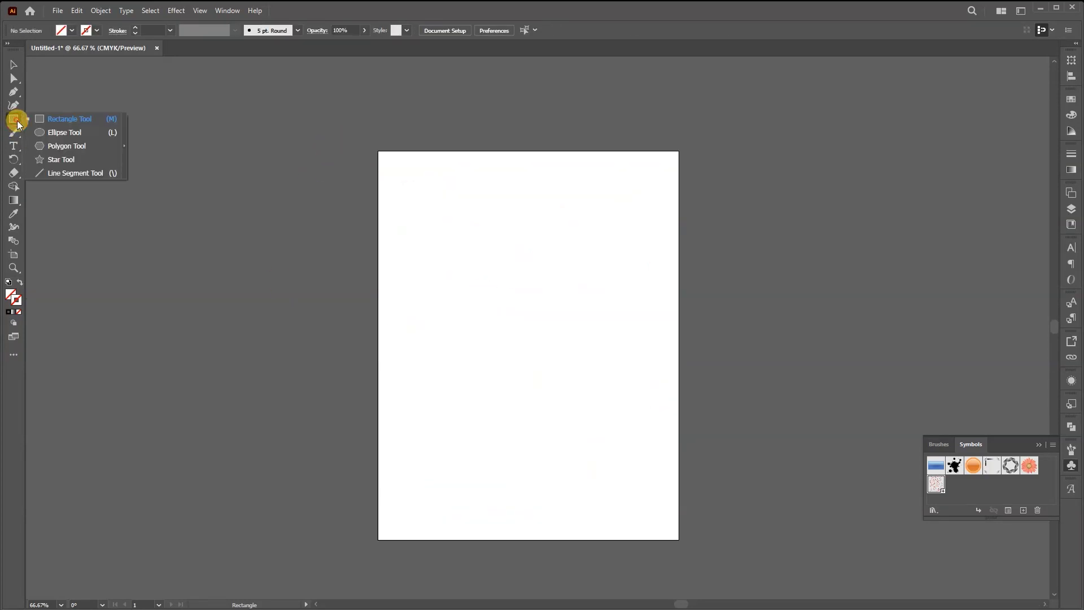
click(44, 144)
drag(458, 255, 563, 383)
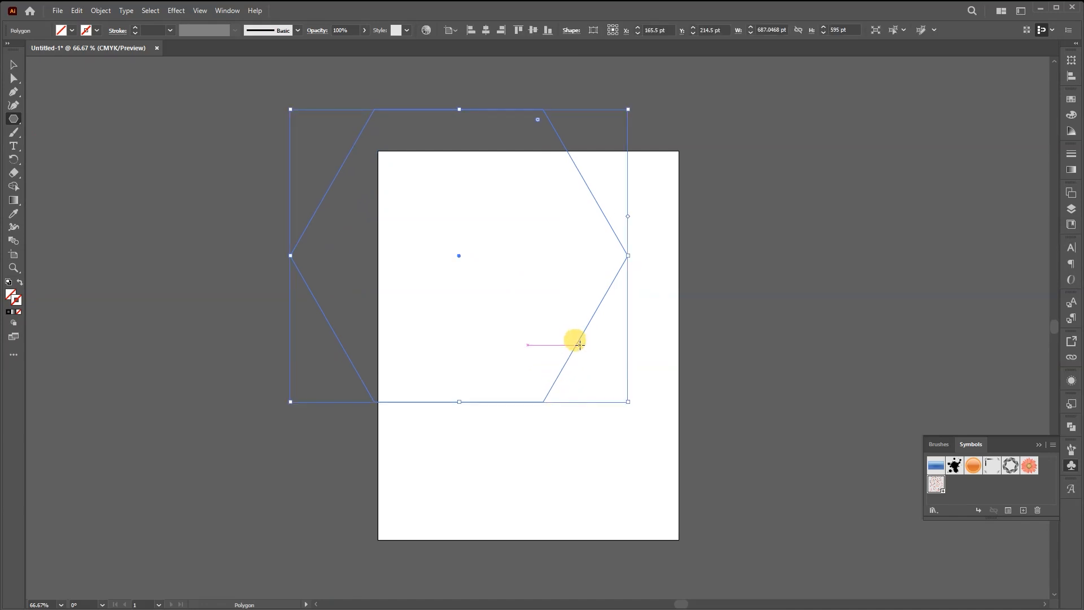
Step: Shrink the hexagon to about 584 × 500 pt, center it across the artboard's width, and give it a black 1 pt stroke
key(v)
drag(575, 342, 625, 421)
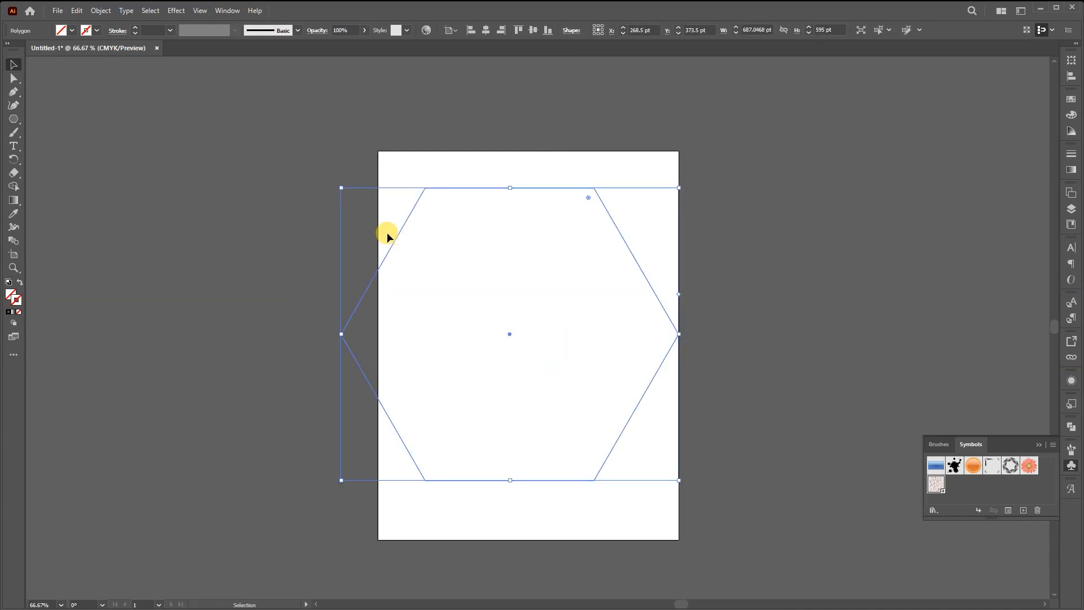
drag(341, 187, 391, 236)
drag(646, 409, 639, 410)
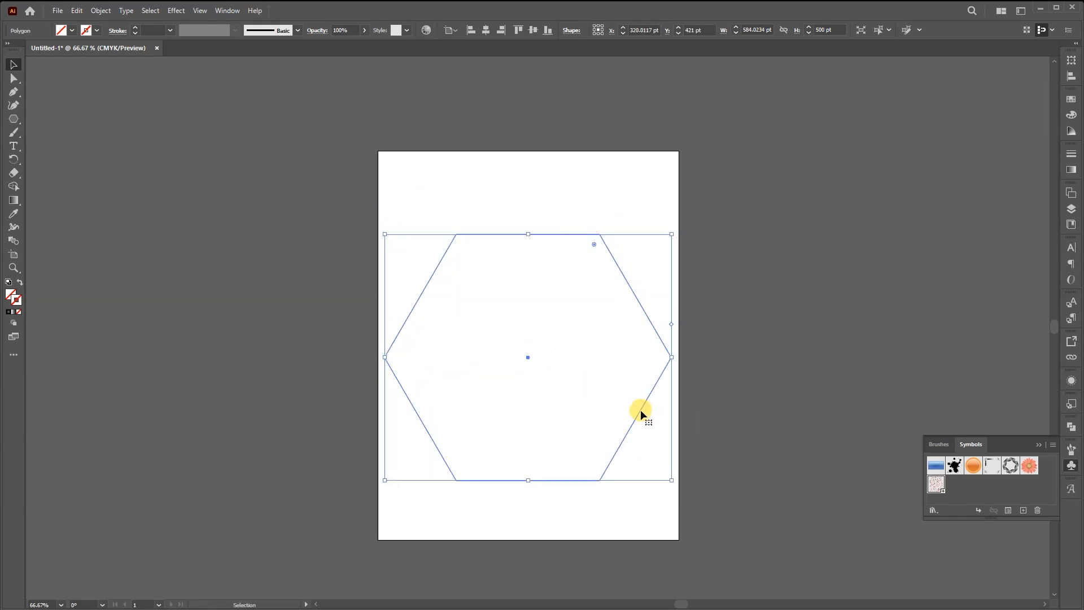
click(9, 314)
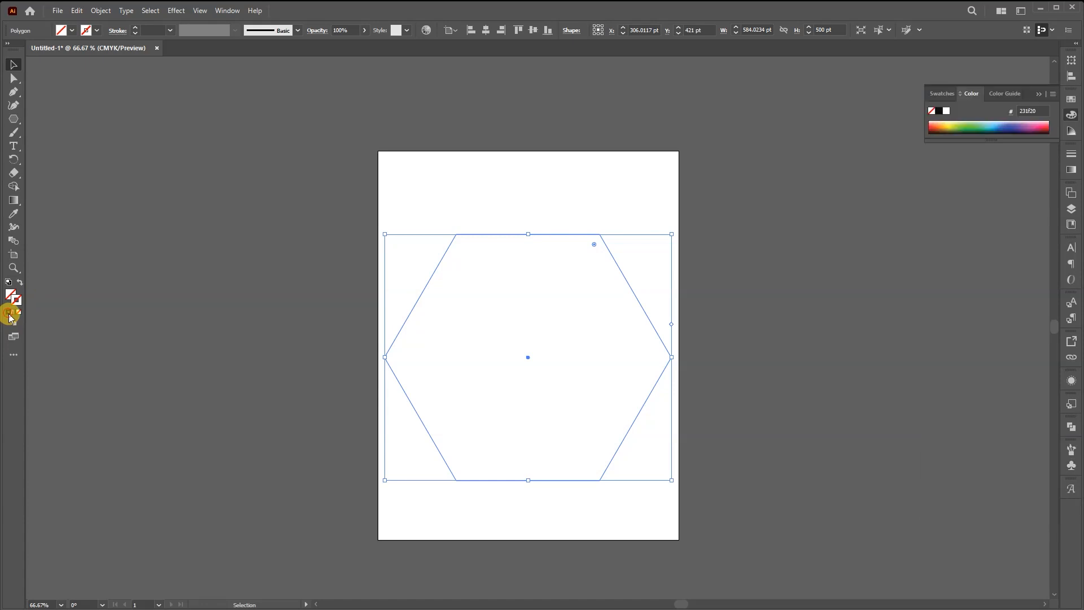
Step: Place a Fruit Pattern symbol instance over the hexagon, send it behind the hexagon, and shift it to cover the whole shape
click(1072, 451)
click(1072, 465)
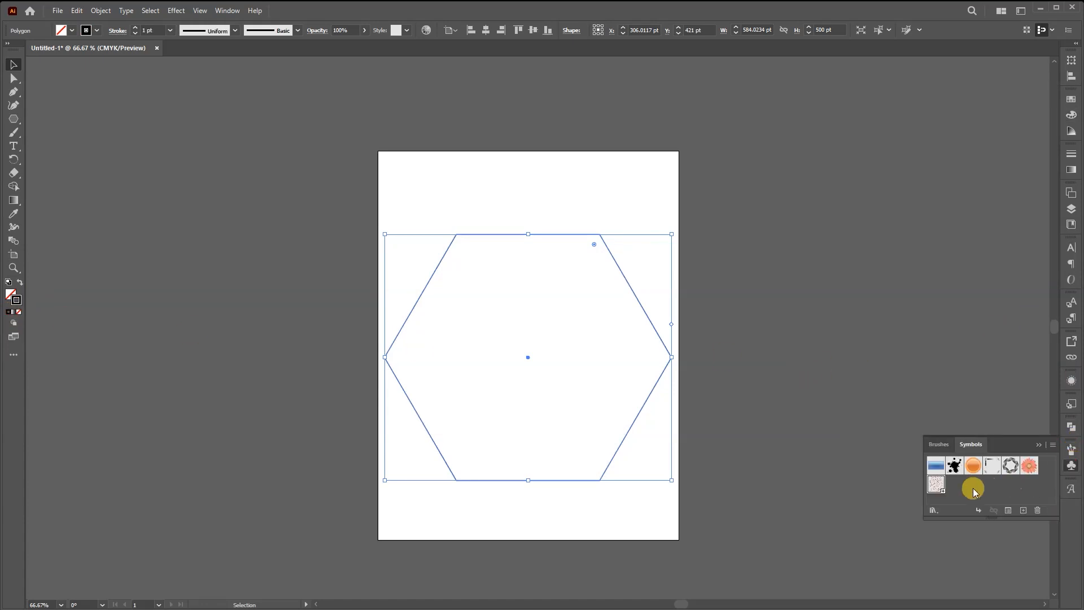
drag(935, 487, 522, 342)
key(ctrl+bracketleft)
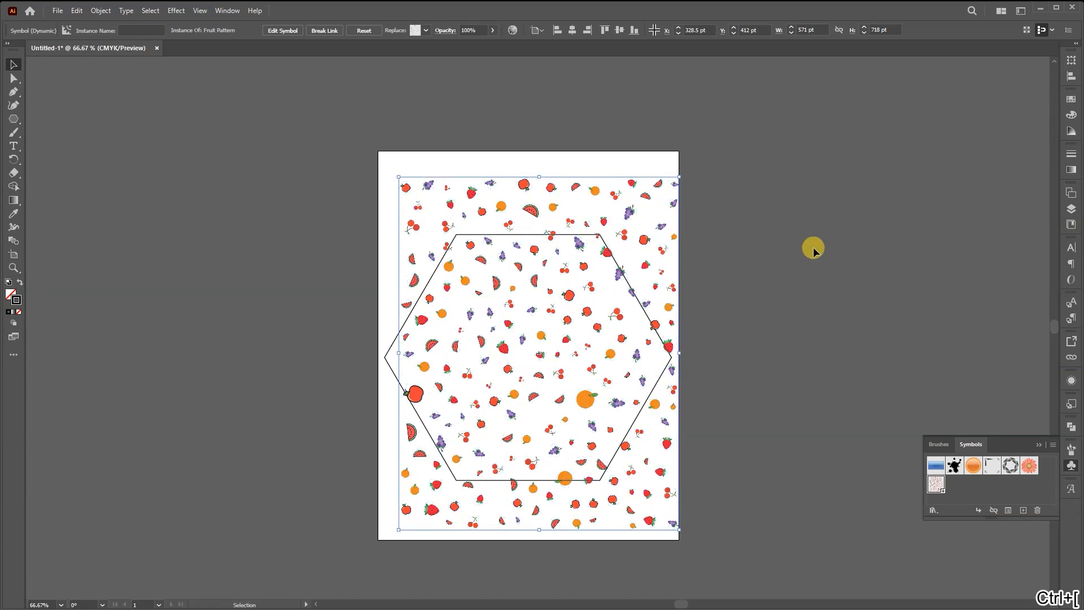
mouse_move(648, 235)
mouse_down()
mouse_move(629, 236)
mouse_move(639, 235)
mouse_up()
Step: Select the hexagon and the Fruit Pattern instance together and make a clipping mask
click(770, 458)
key(ctrl+a)
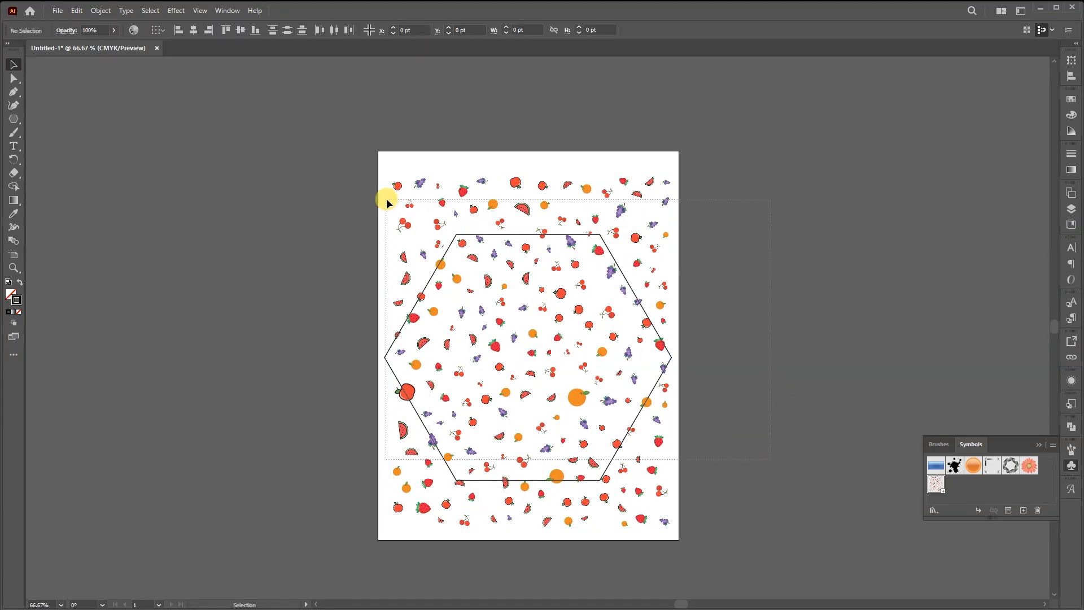
right_click(447, 215)
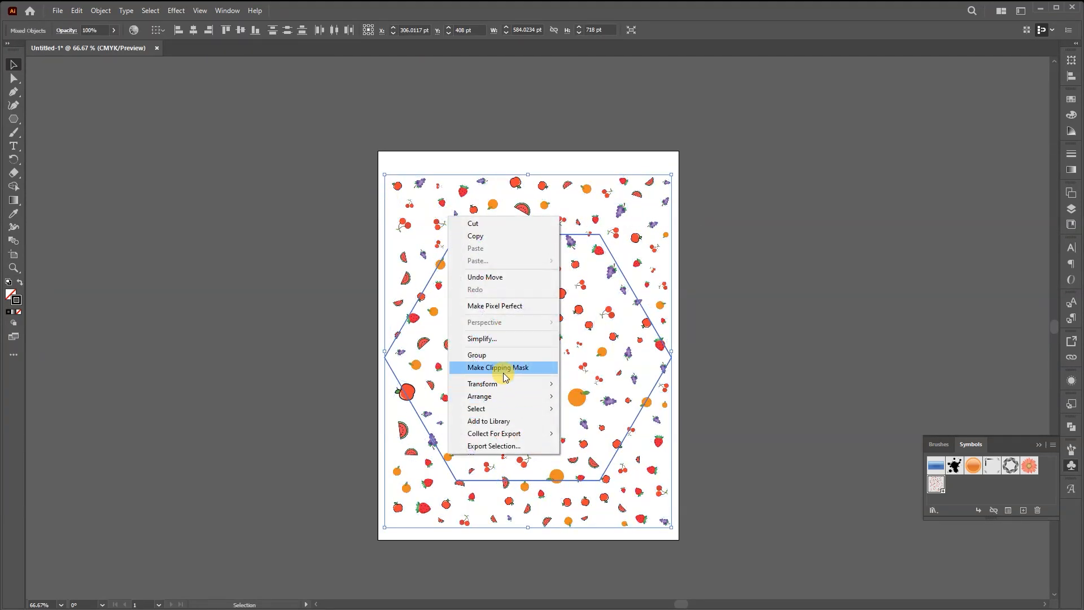
click(500, 367)
click(751, 354)
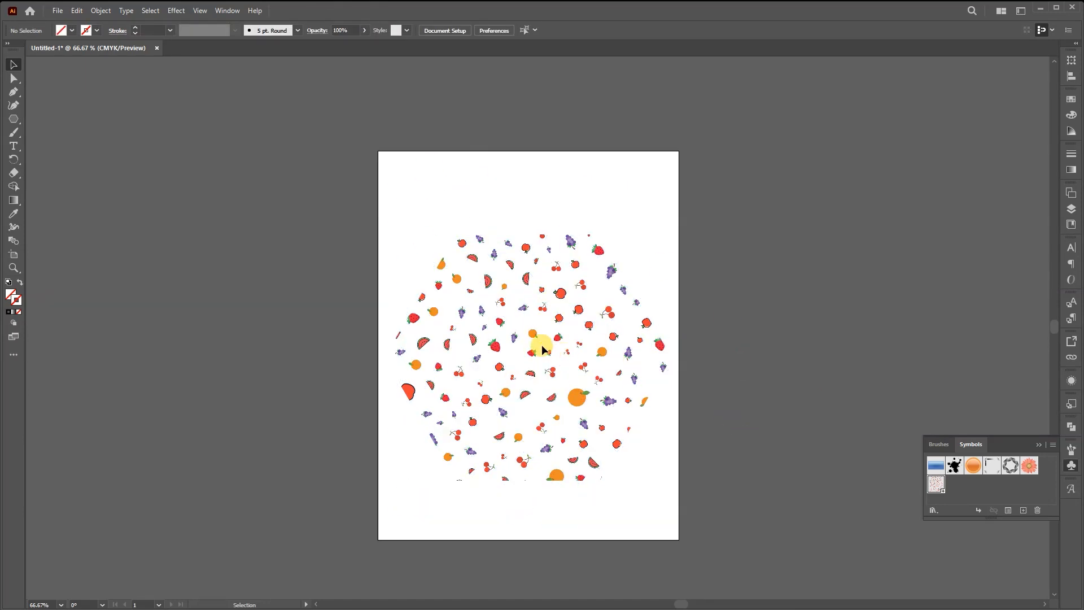
Step: Enlarge the clipped hexagon pattern until it extends past both sides of the artboard and reposition it around the artboard's center
click(560, 292)
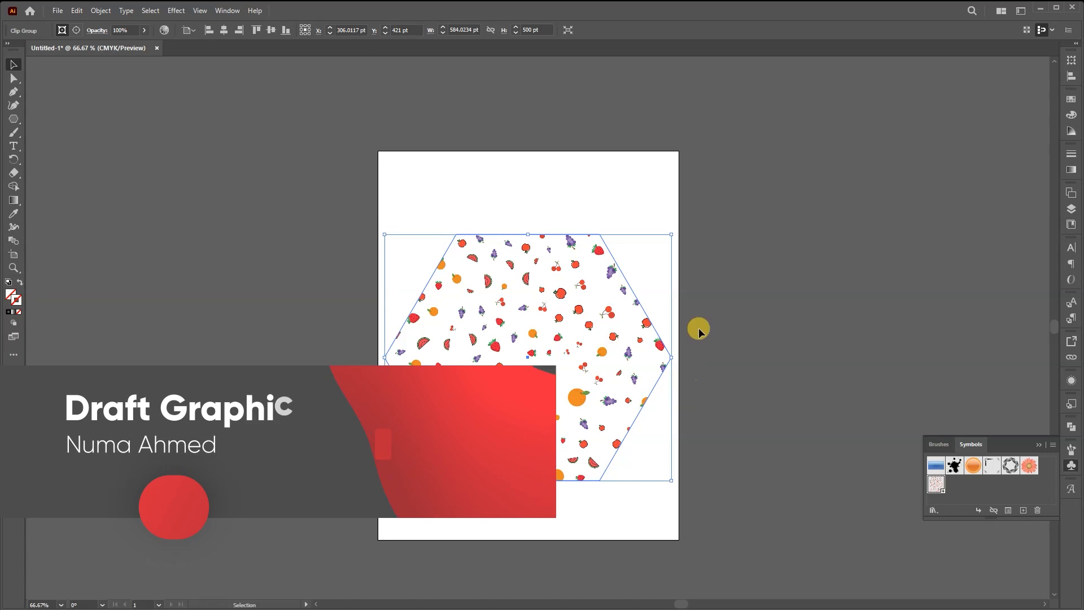
drag(671, 236, 830, 101)
drag(595, 354, 520, 406)
click(790, 417)
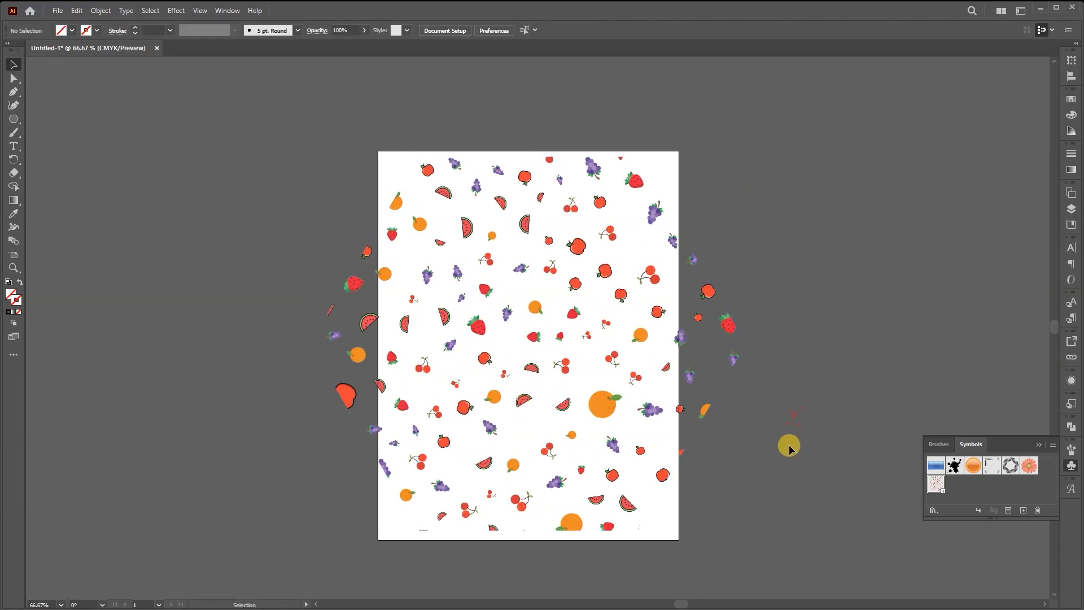